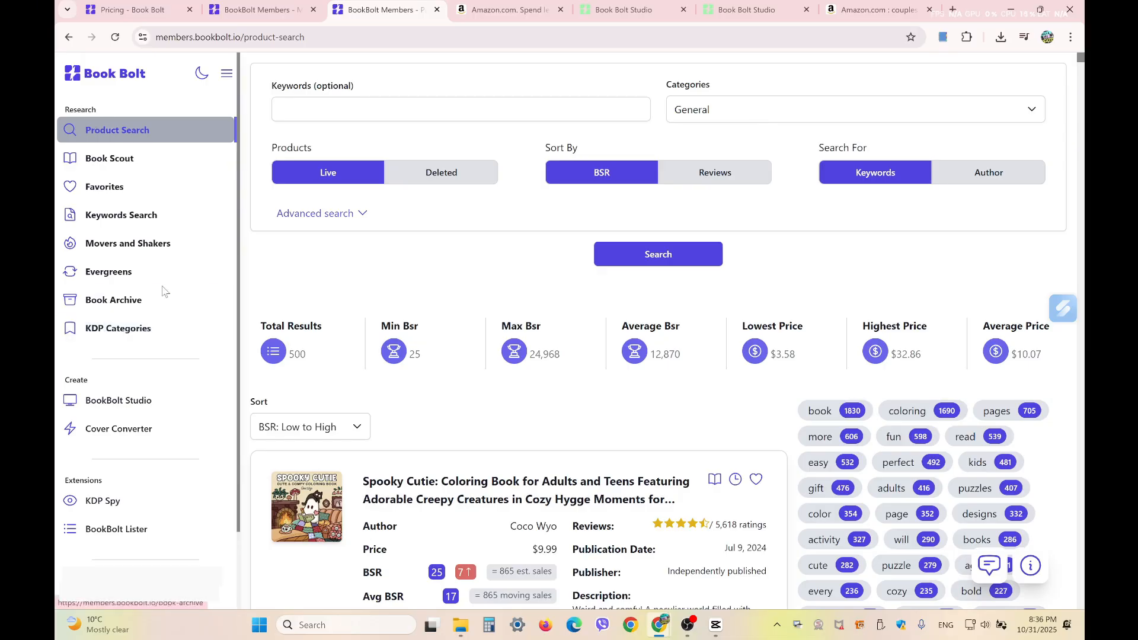
# - Open the Evergreens research page and filter its categories to Tracker, keeping the One month period
pyautogui.click(150, 277)
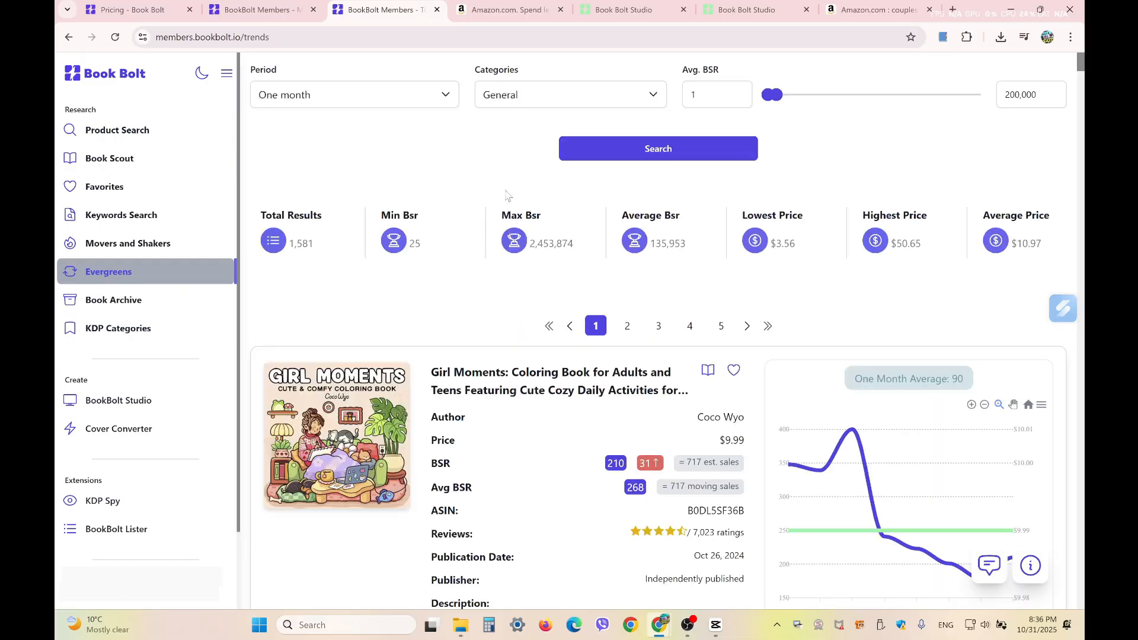
pyautogui.click(333, 97)
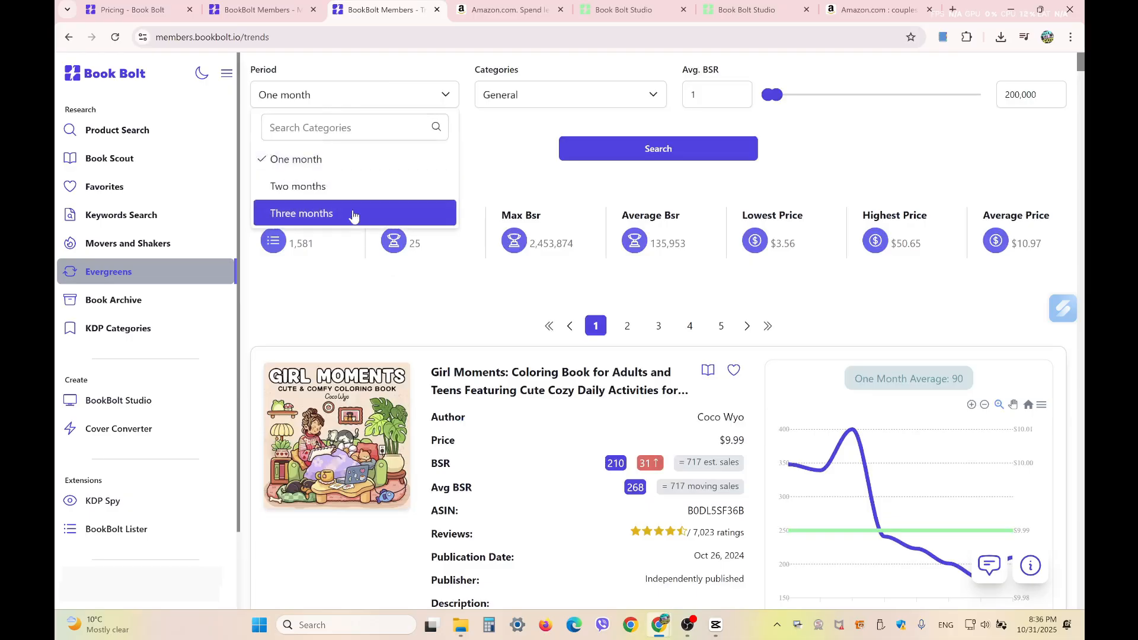
pyautogui.click(587, 91)
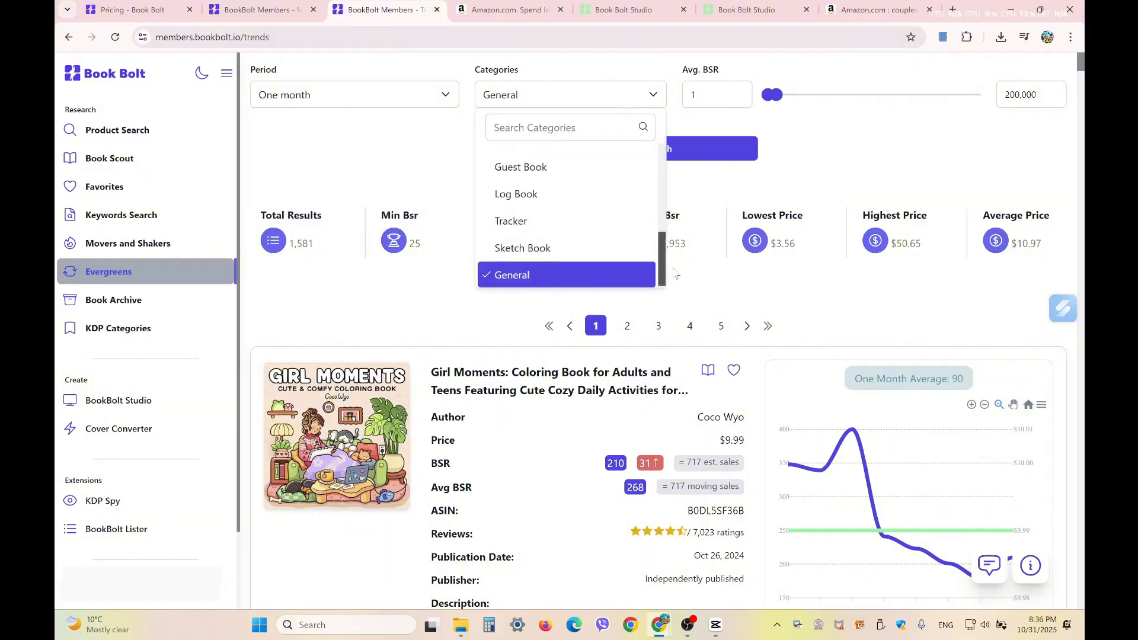
pyautogui.scroll(1, 559, 220)
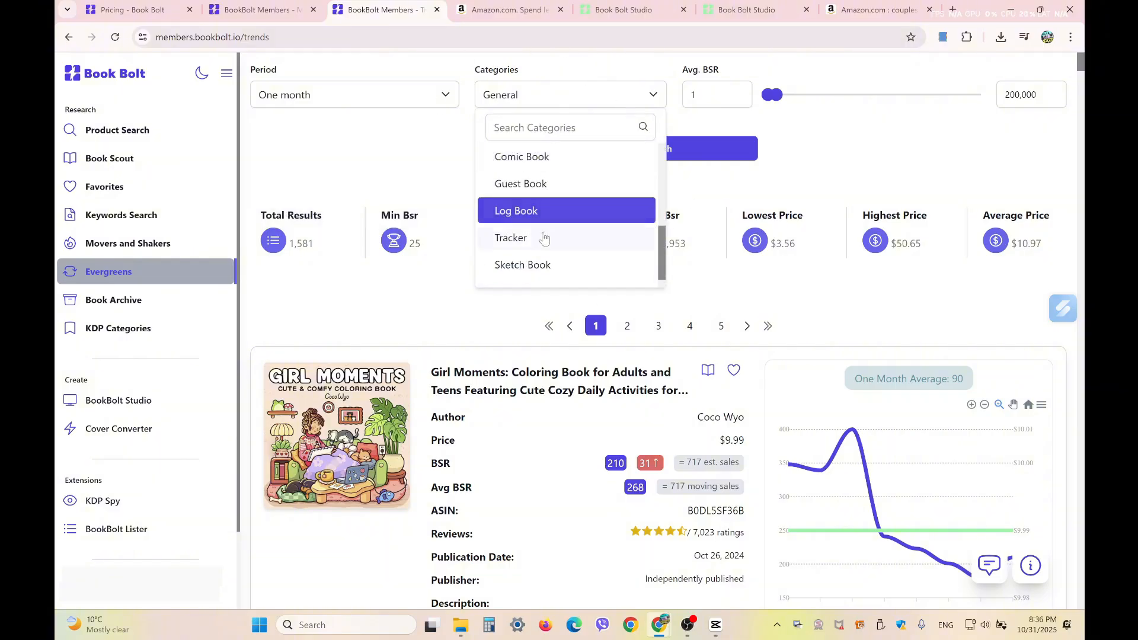
pyautogui.click(544, 237)
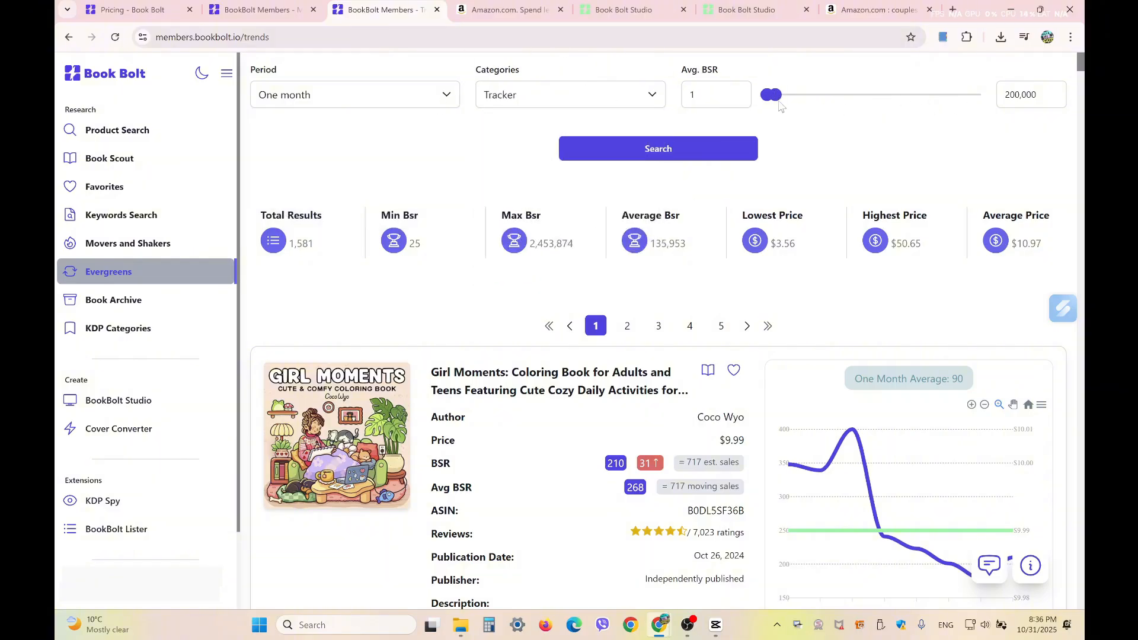
# - Limit the average BSR range to 1–60,000 and search, returning 30 Tracker books
pyautogui.moveTo(778, 97)
pyautogui.mouseDown()
pyautogui.moveTo(994, 108)
pyautogui.moveTo(857, 100)
pyautogui.moveTo(797, 123)
pyautogui.moveTo(778, 118)
pyautogui.mouseUp()
pyautogui.doubleClick(1026, 98)
pyautogui.write('6000')
pyautogui.click(657, 155)
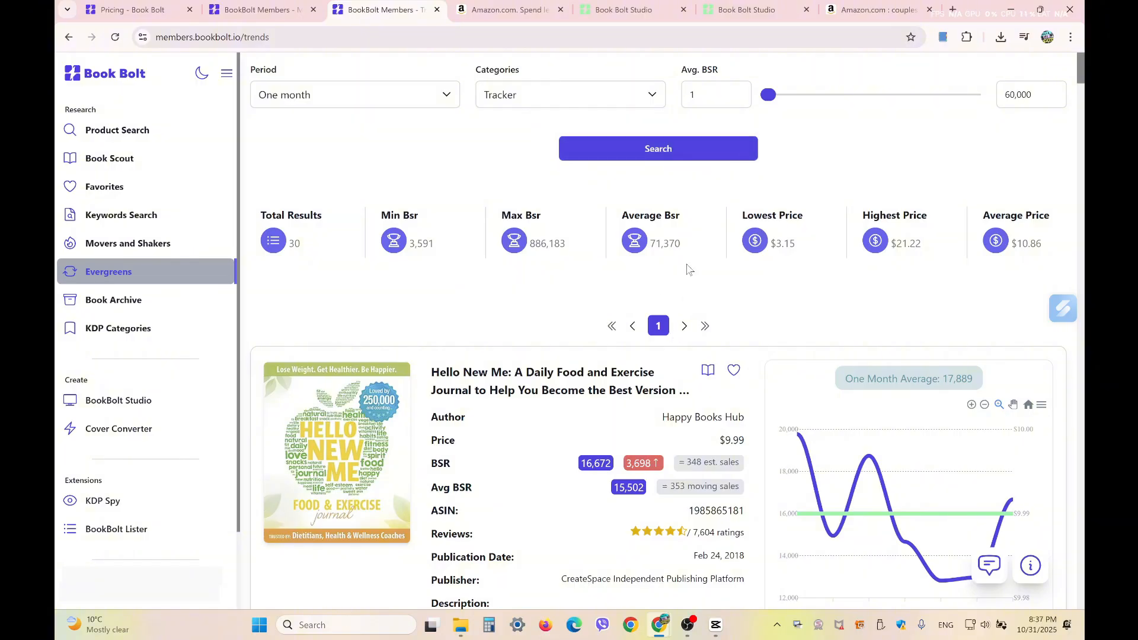
# - Scroll down the Tracker results to the password logbook with a 17,417 BSR
pyautogui.scroll(-8, 688, 270)
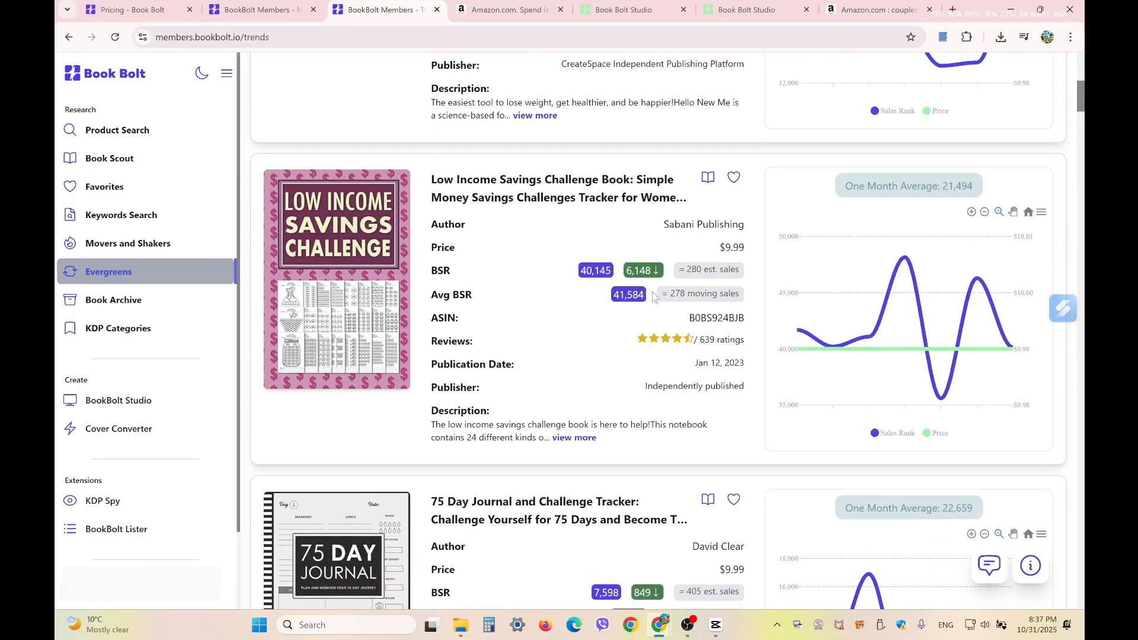
pyautogui.scroll(-4, 654, 295)
pyautogui.scroll(-4, 678, 362)
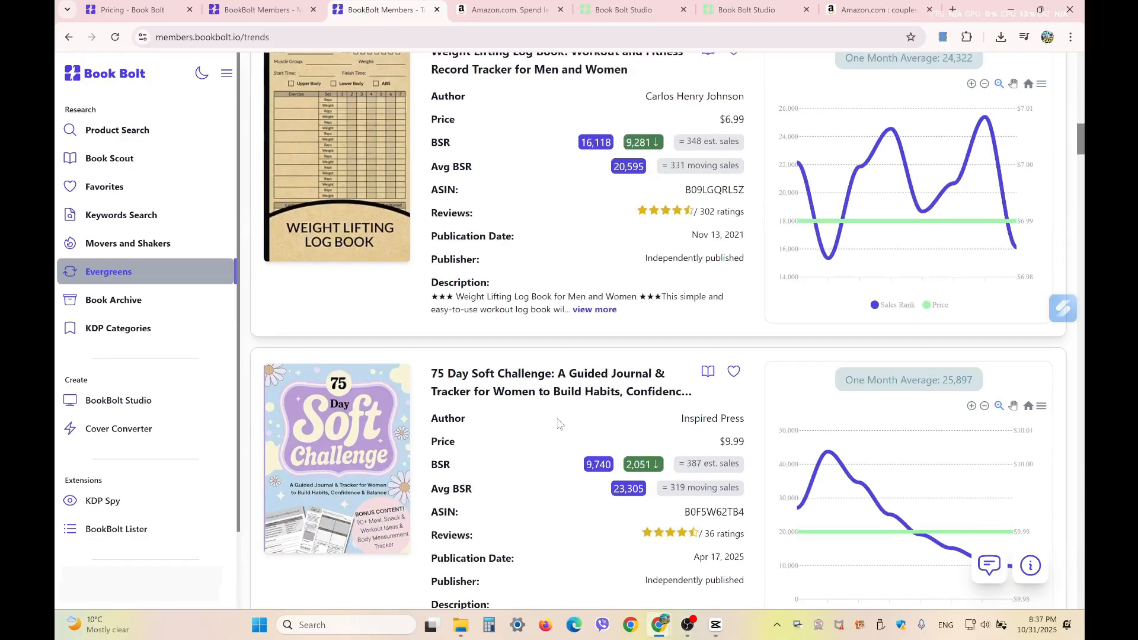
pyautogui.scroll(-7, 559, 423)
pyautogui.scroll(-3, 559, 422)
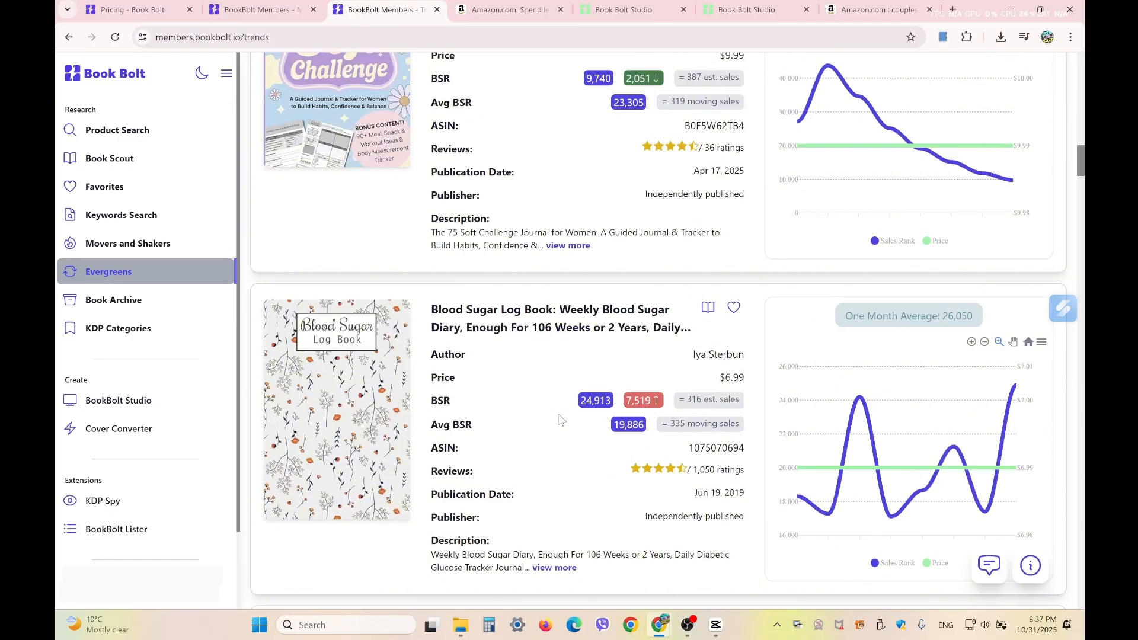
pyautogui.scroll(-2, 559, 422)
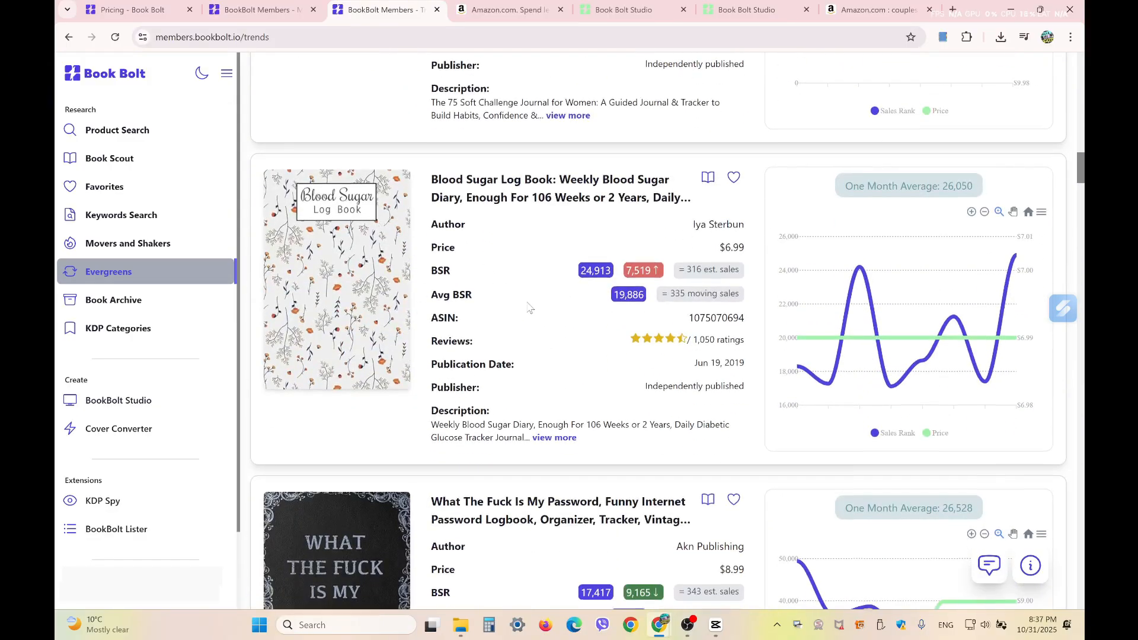
pyautogui.scroll(-3, 529, 305)
pyautogui.scroll(-3, 592, 389)
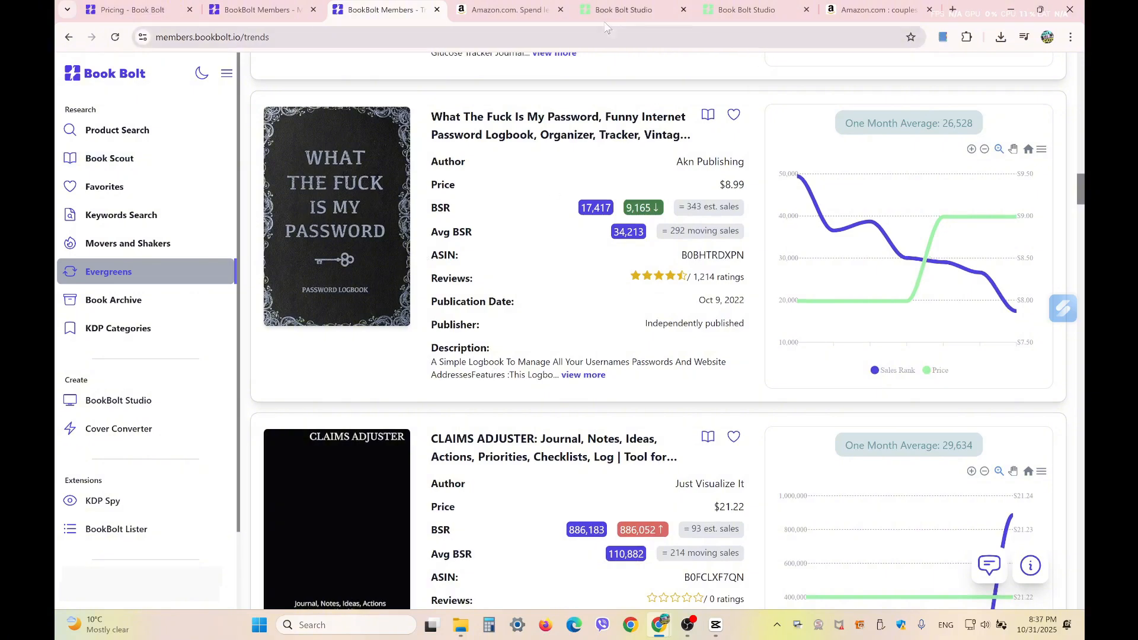
# - In Book Bolt Studio, search the interior template library for 'pass'
pyautogui.click(618, 11)
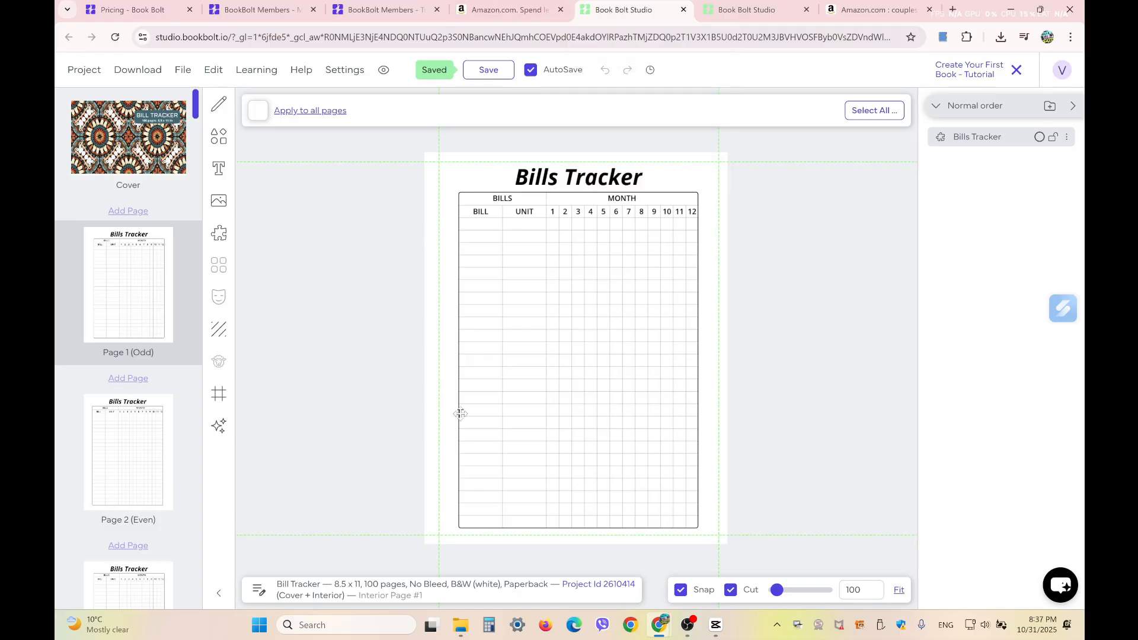
pyautogui.click(218, 233)
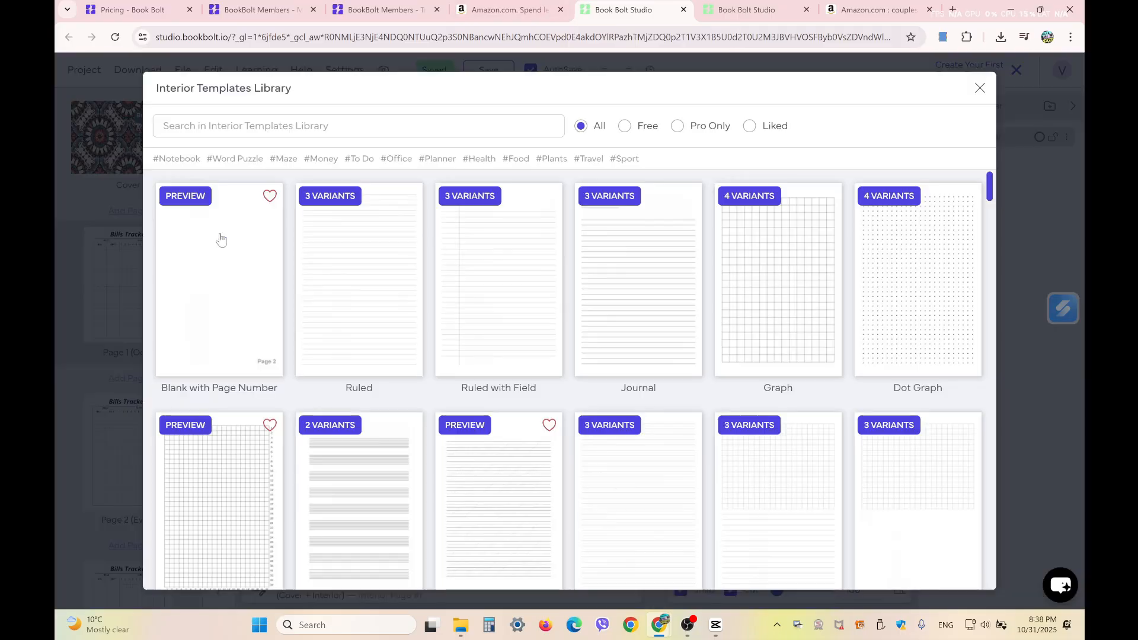
pyautogui.click(282, 124)
pyautogui.write('pass')
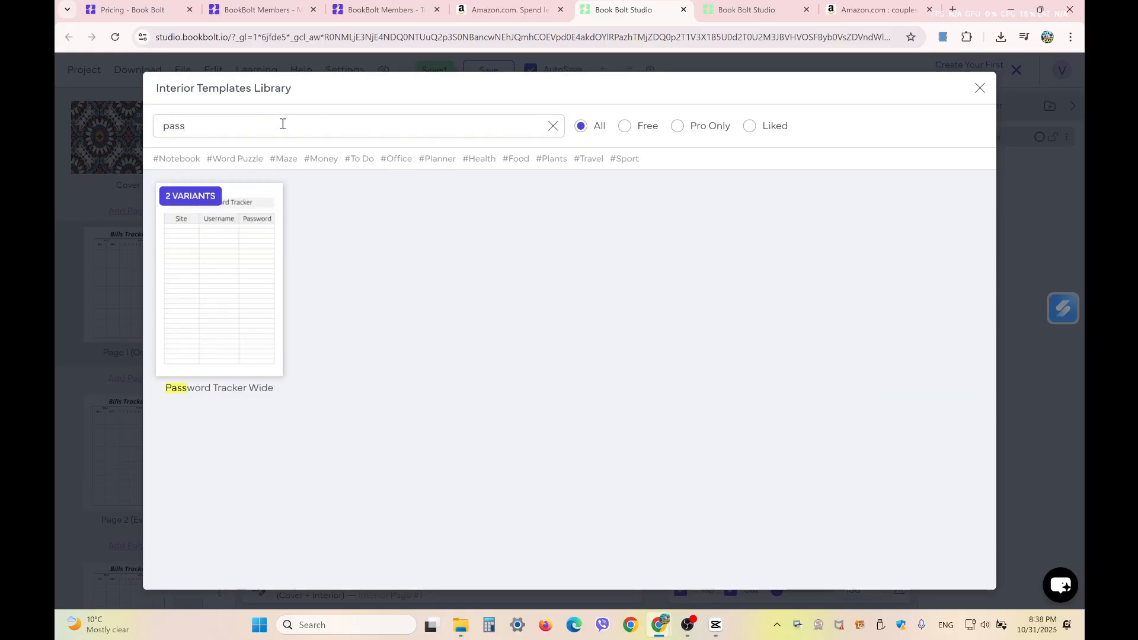
# - Preview the Narrow and Wide variants of the Password Tracker template
pyautogui.click(191, 198)
pyautogui.click(328, 173)
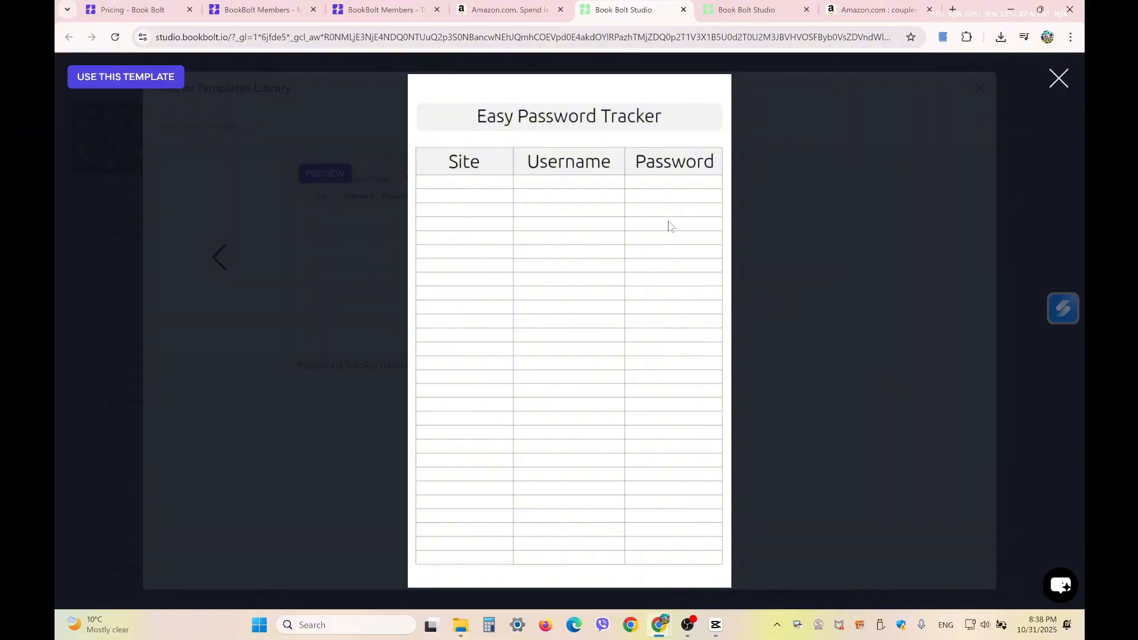
pyautogui.click(1064, 93)
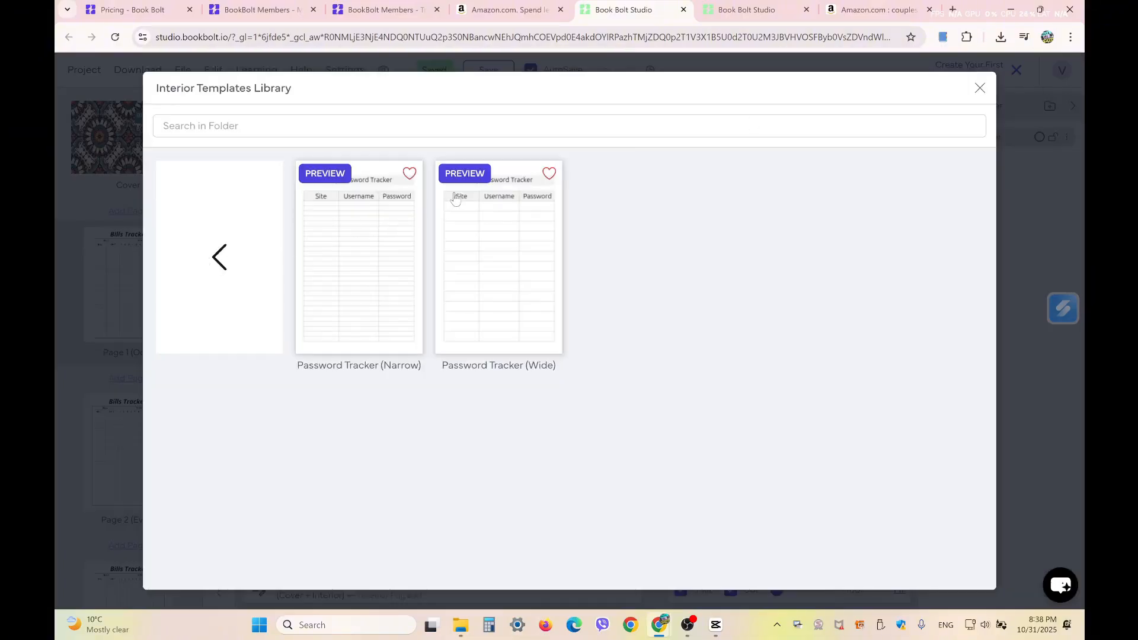
pyautogui.click(463, 174)
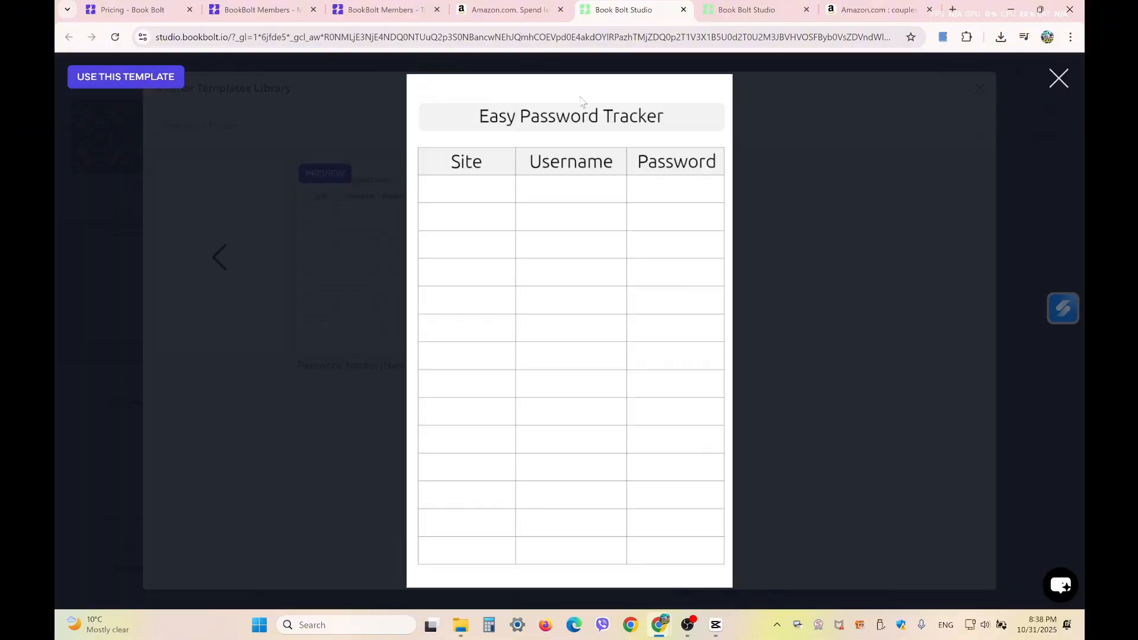
pyautogui.click(1059, 79)
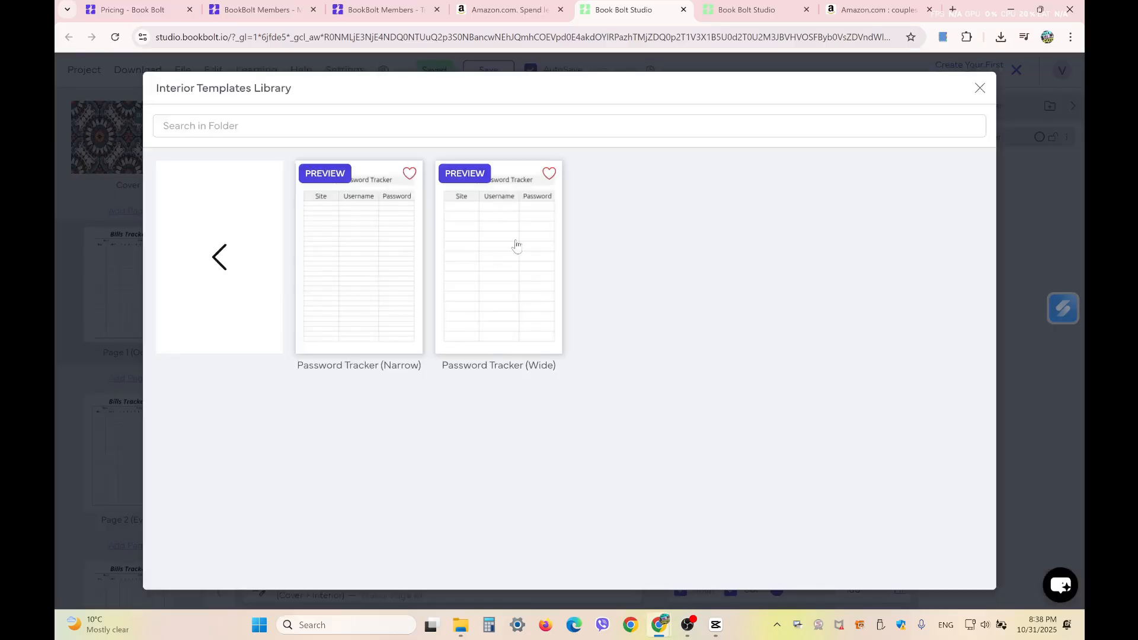
# - Create a 6 x 9 in, 100-page, No Bleed paperback project named 'Password Log Book'
pyautogui.click(980, 87)
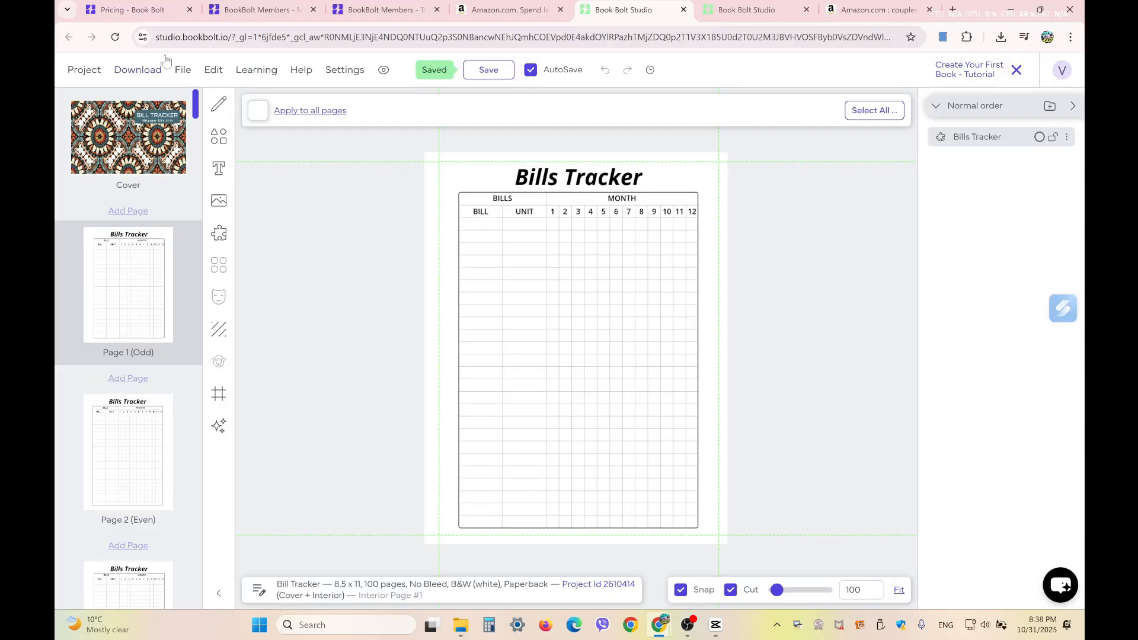
pyautogui.click(83, 70)
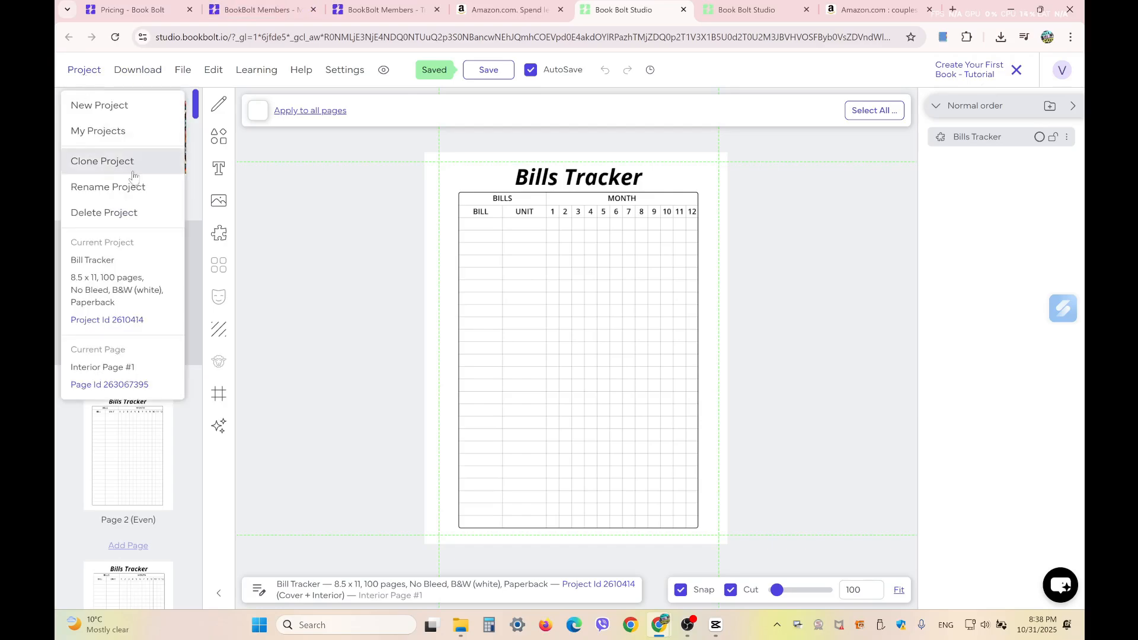
pyautogui.click(119, 106)
pyautogui.click(546, 202)
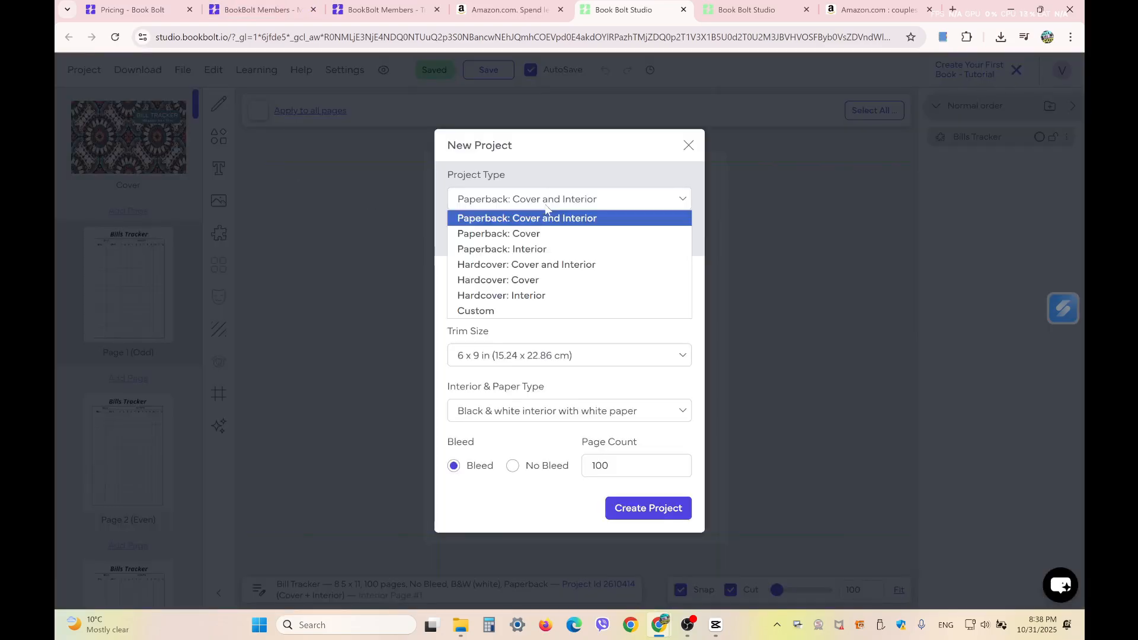
pyautogui.click(553, 170)
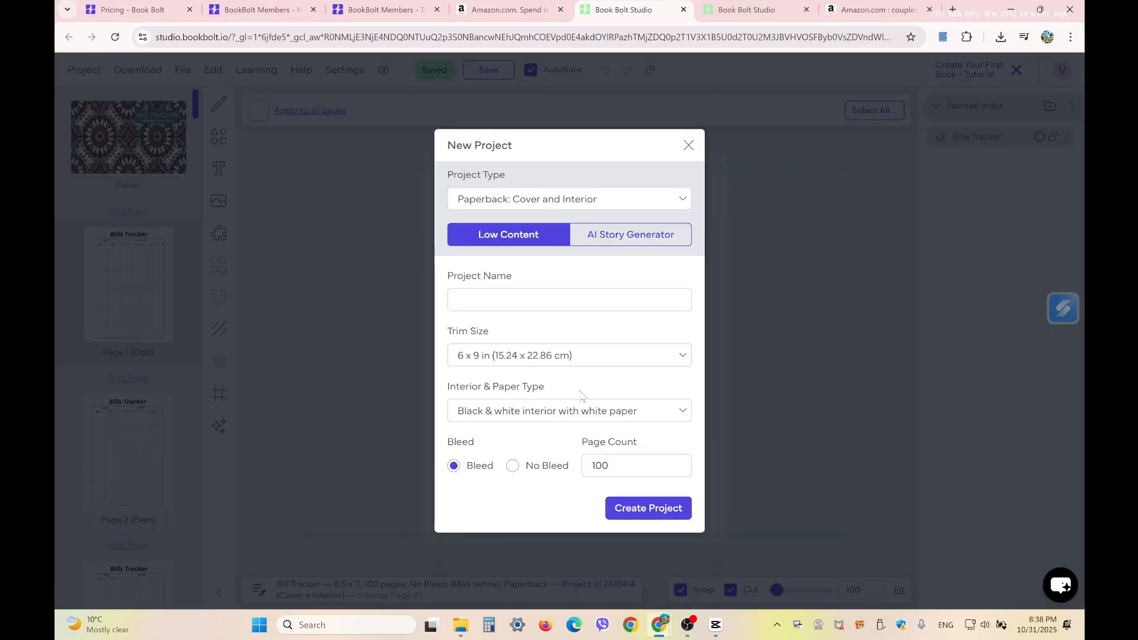
pyautogui.click(635, 511)
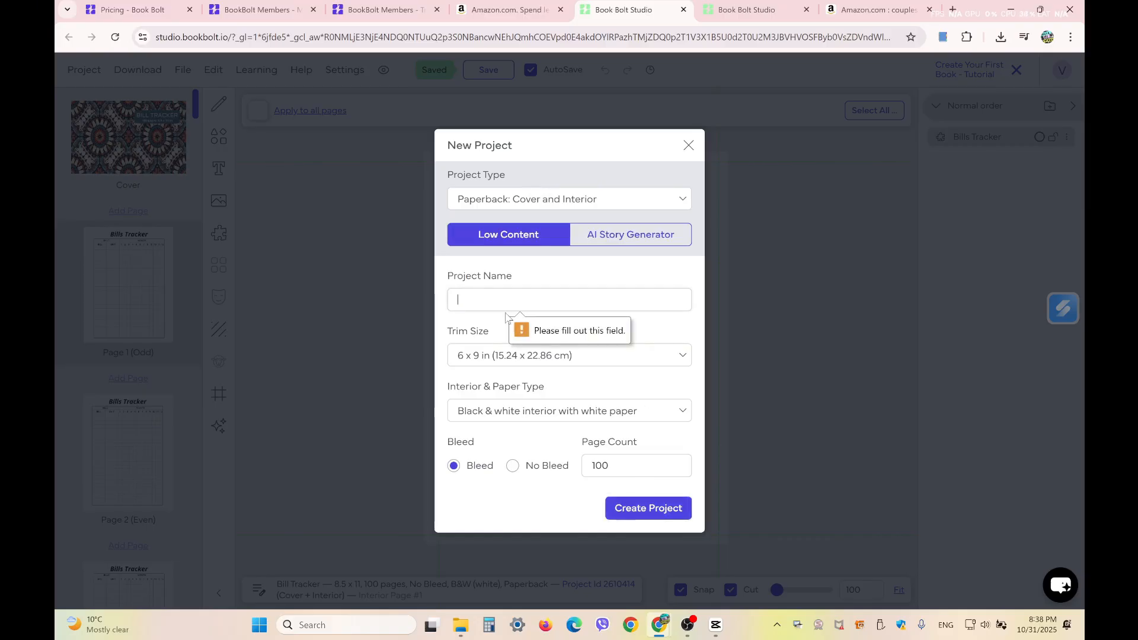
pyautogui.write('Passwor')
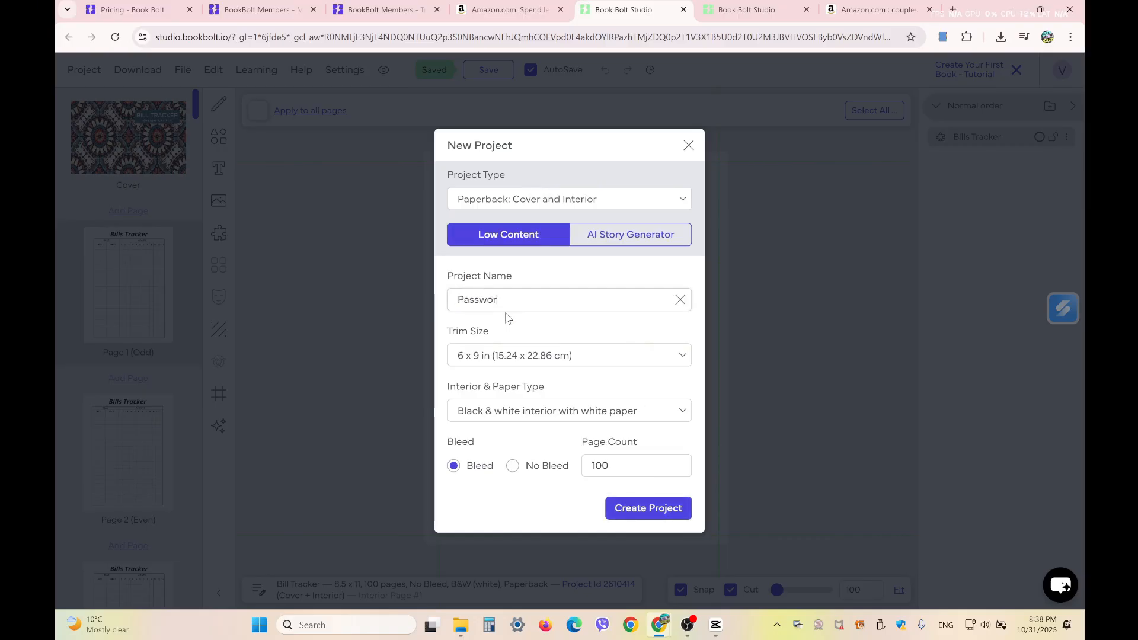
pyautogui.write('d Log Book')
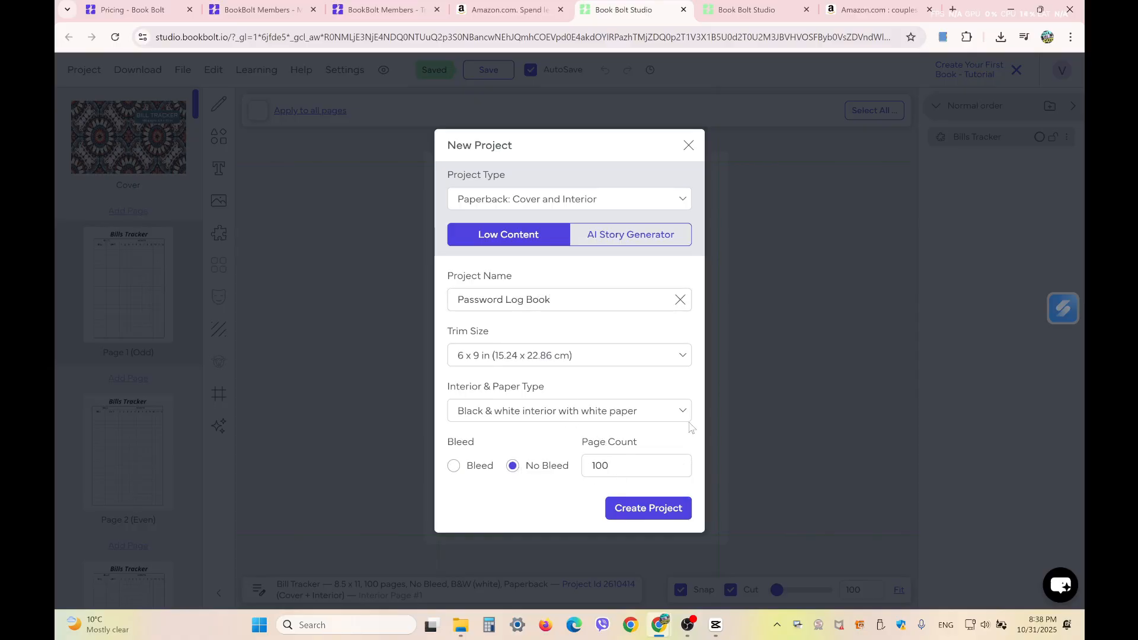
pyautogui.click(656, 514)
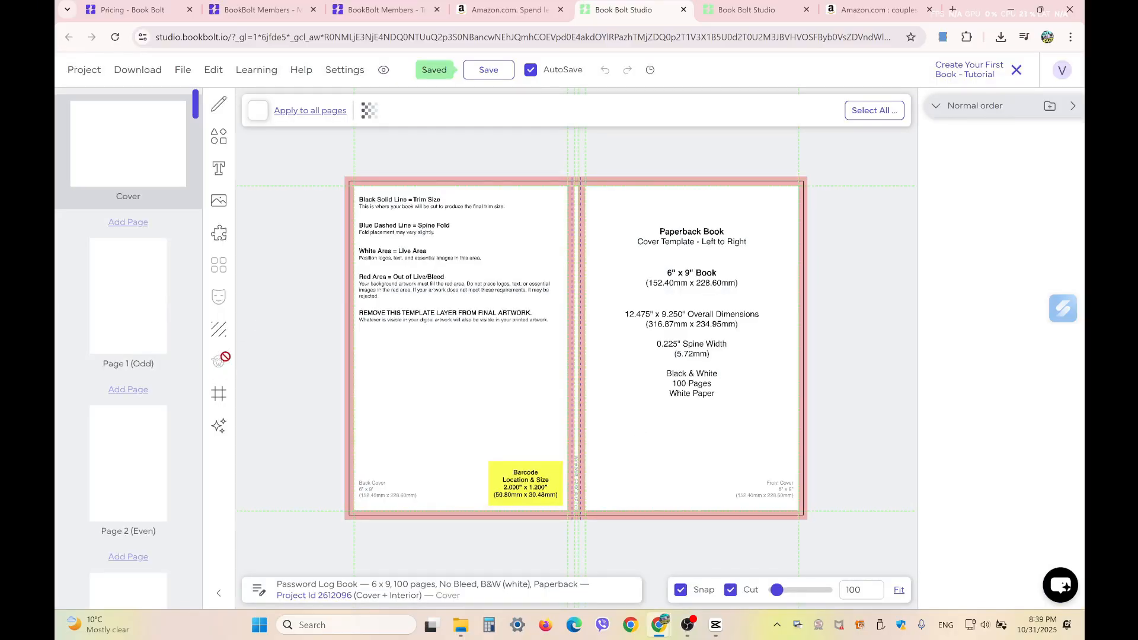
pyautogui.click(109, 292)
pyautogui.click(120, 154)
pyautogui.click(220, 236)
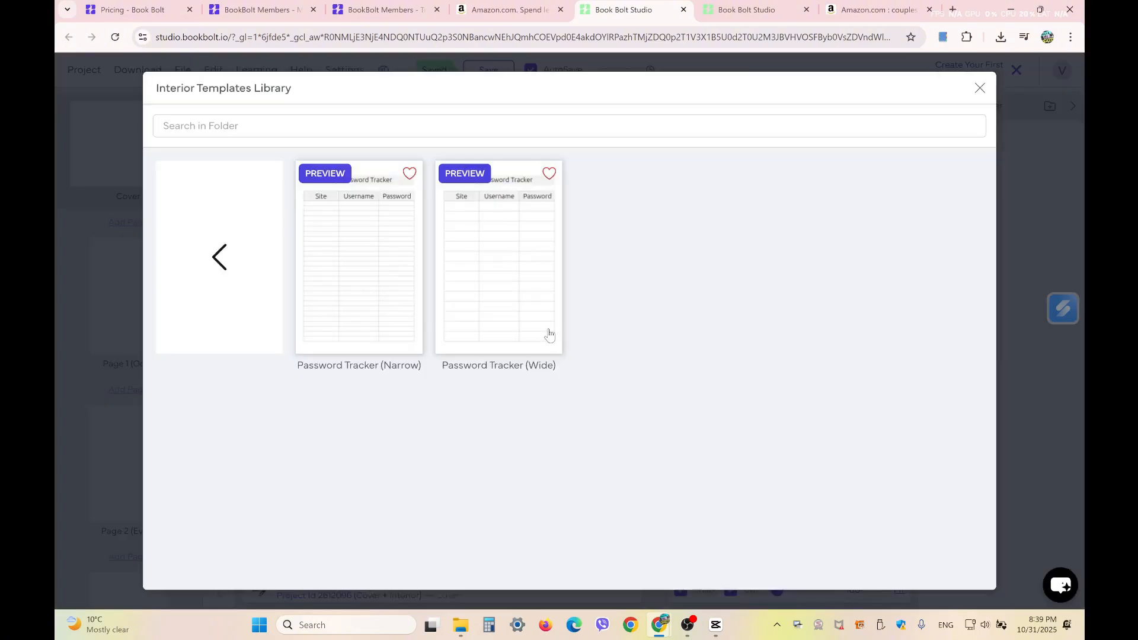
pyautogui.click(492, 243)
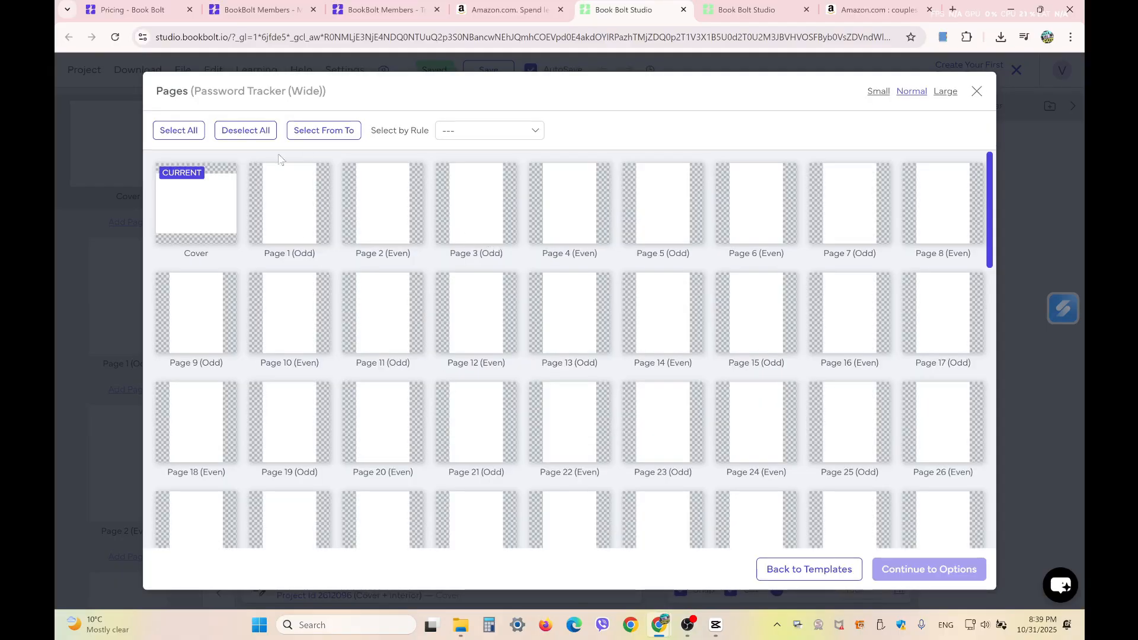
pyautogui.click(176, 131)
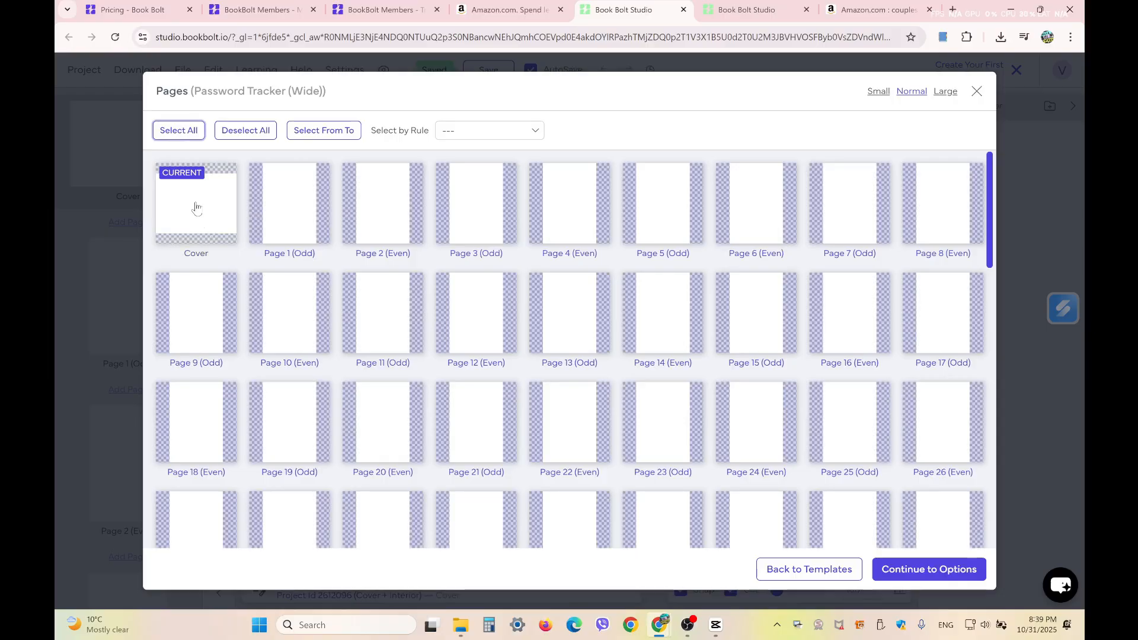
pyautogui.click(939, 576)
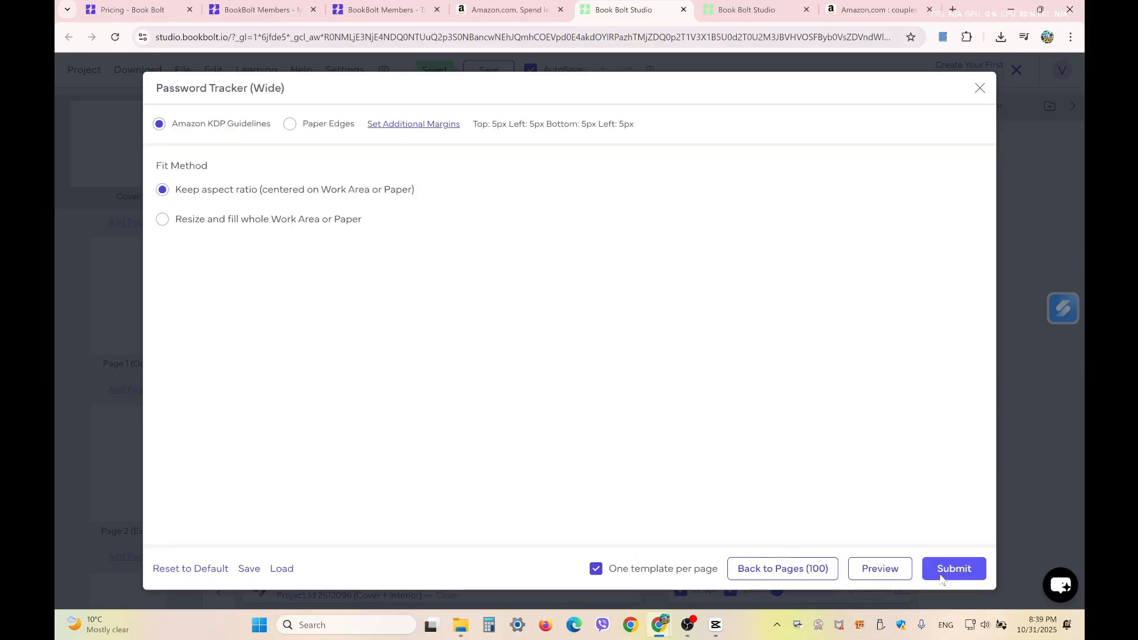
pyautogui.click(952, 569)
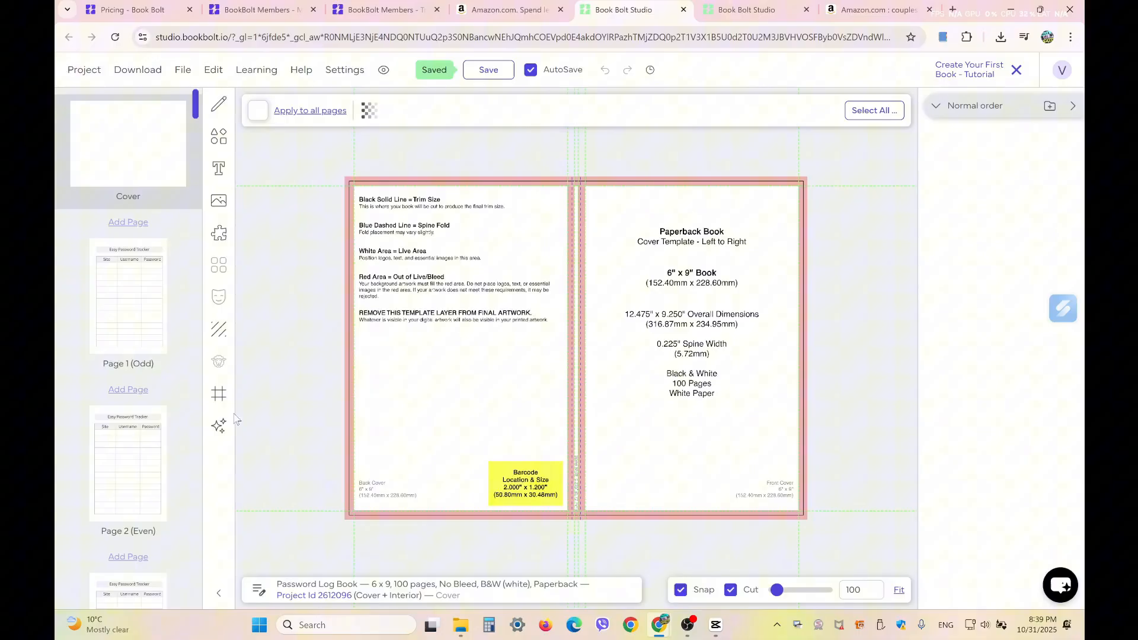
pyautogui.click(139, 303)
pyautogui.click(124, 464)
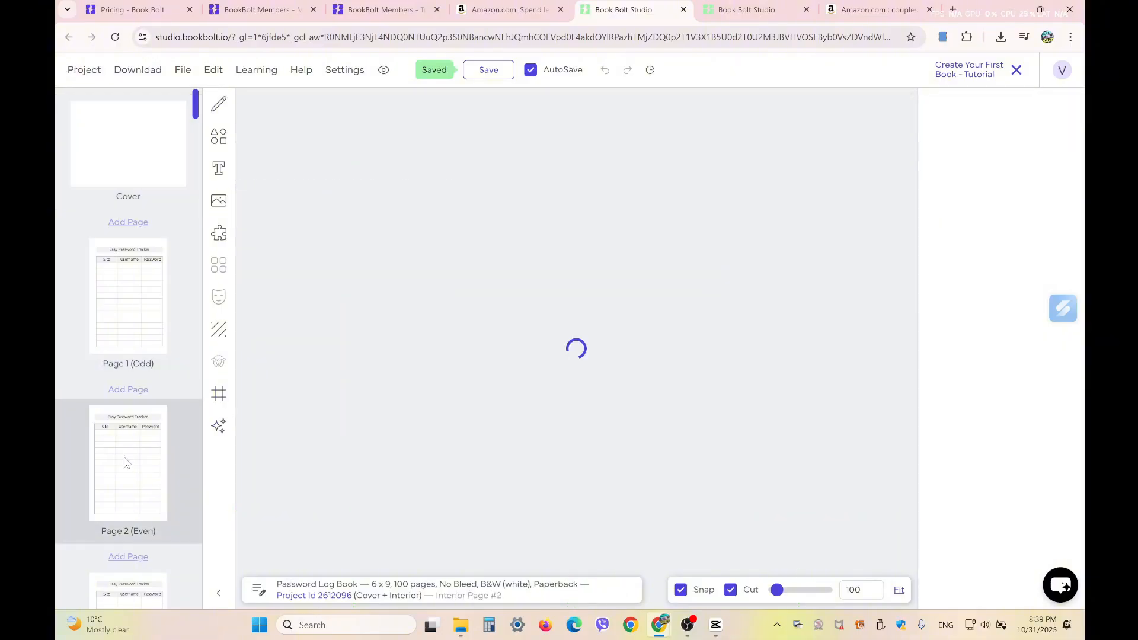
pyautogui.click(133, 585)
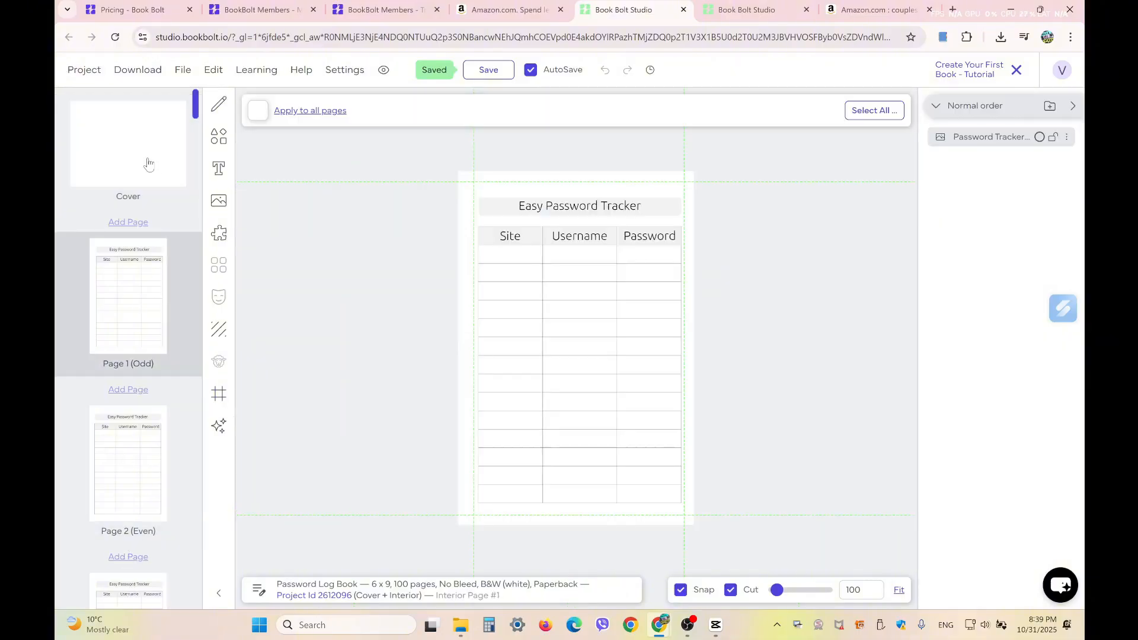
pyautogui.click(150, 162)
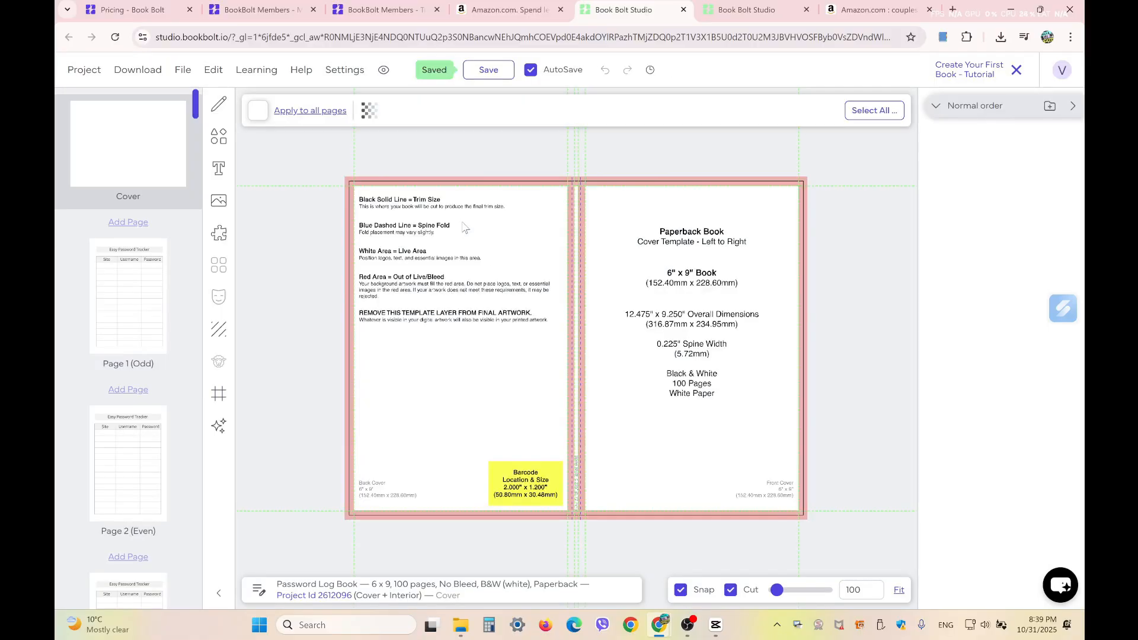
# - Generate a square AI image with the prompt 'vintage flowers pattern', using 8 credits
pyautogui.click(221, 425)
pyautogui.click(329, 115)
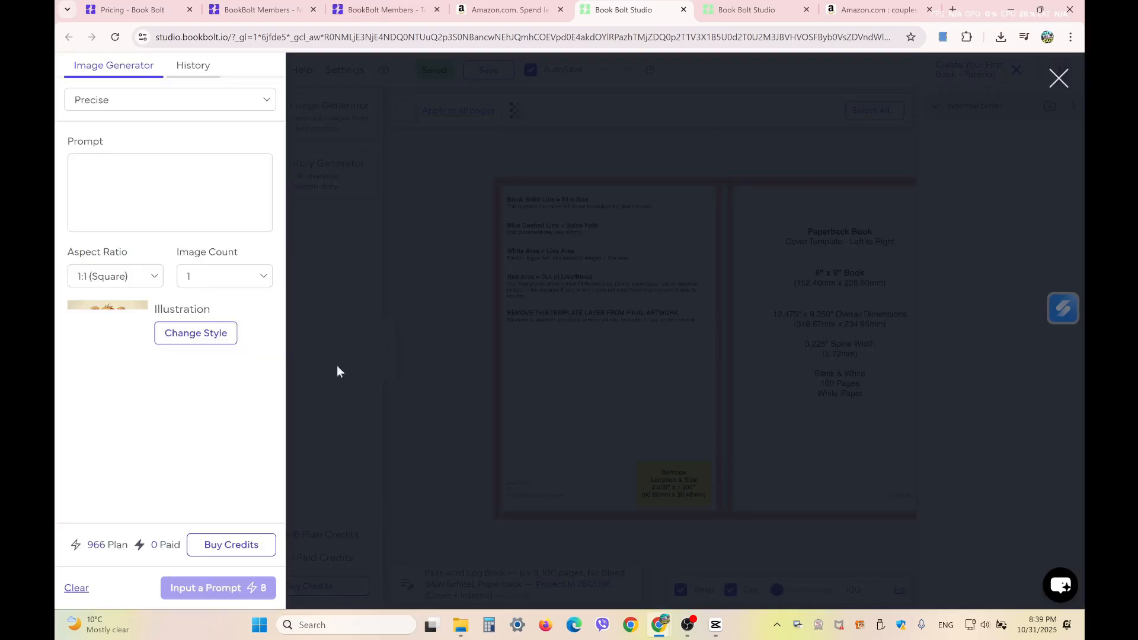
pyautogui.click(130, 170)
pyautogui.write('vintag')
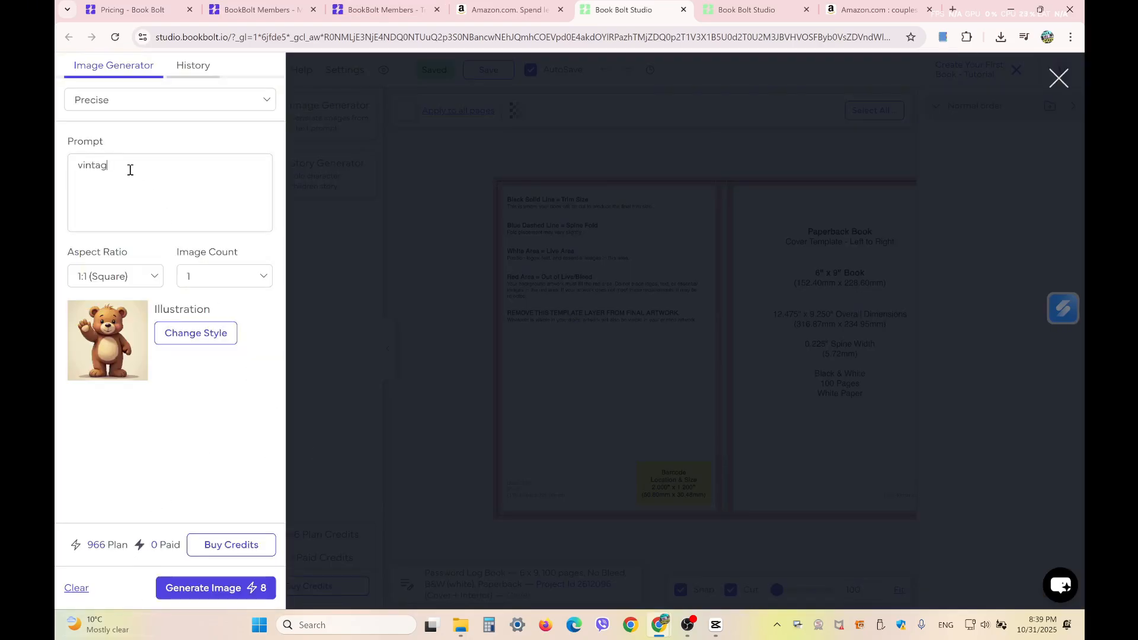
pyautogui.write('e flowers pattern')
pyautogui.click(236, 586)
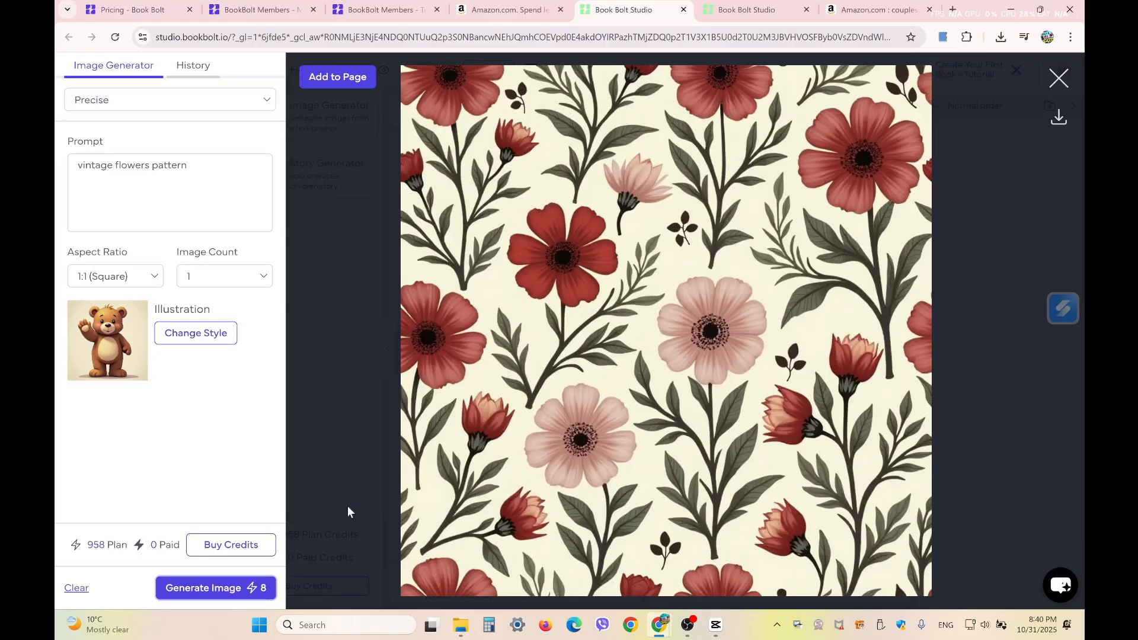
pyautogui.click(342, 83)
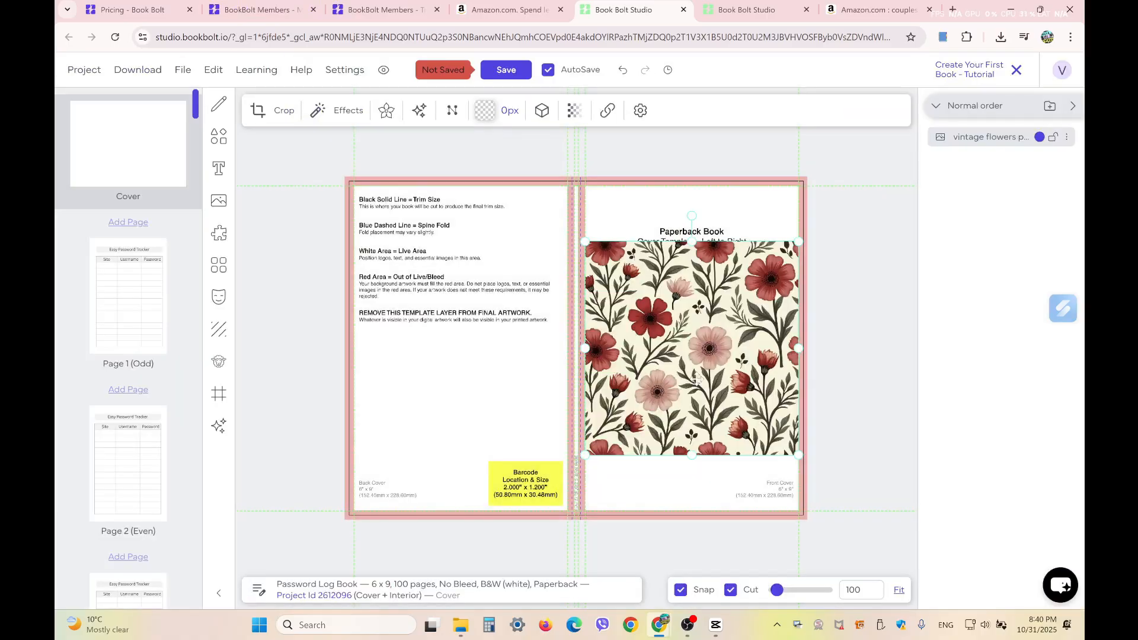
# - Stretch the floral image across the whole cover spread: back, spine and front
pyautogui.moveTo(698, 336); pyautogui.dragTo(701, 272)
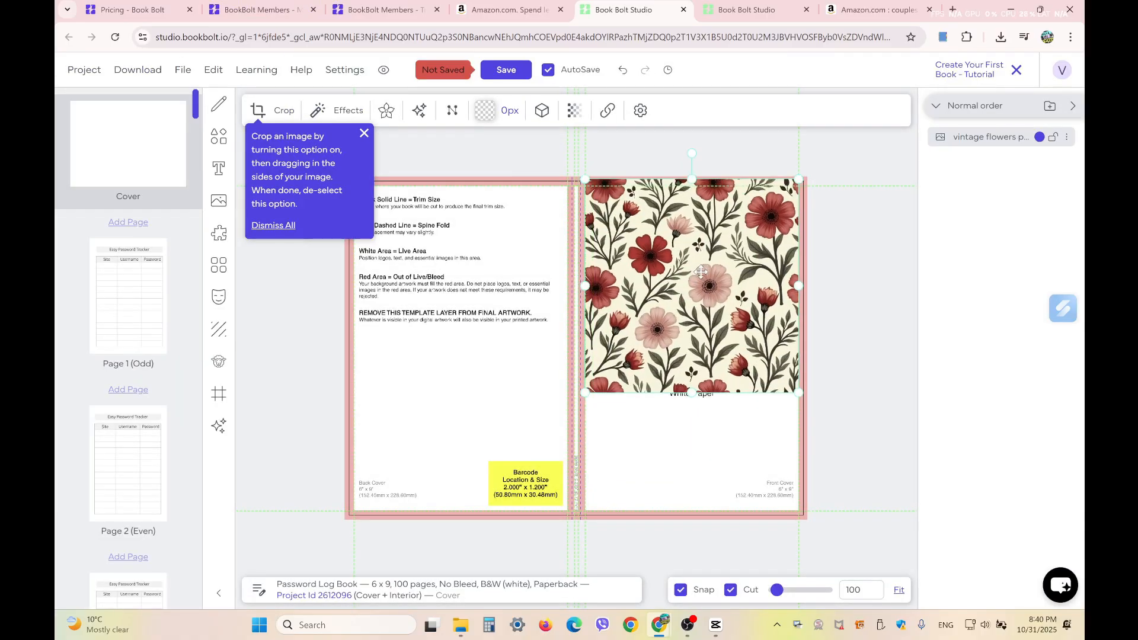
pyautogui.moveTo(799, 393); pyautogui.dragTo(807, 401)
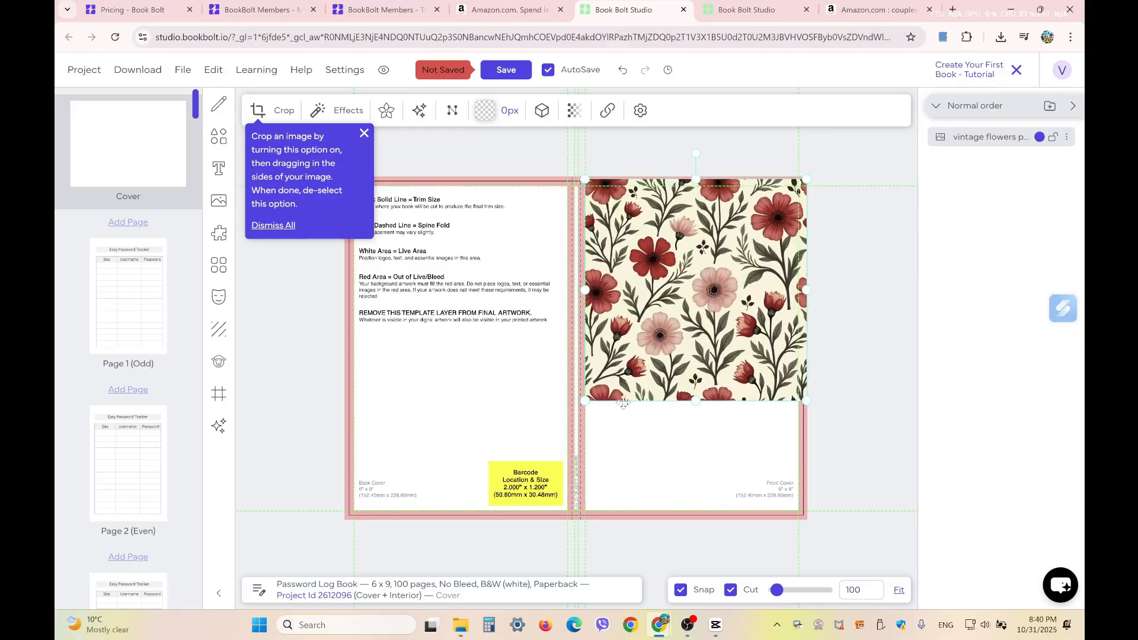
pyautogui.moveTo(697, 405); pyautogui.dragTo(696, 519)
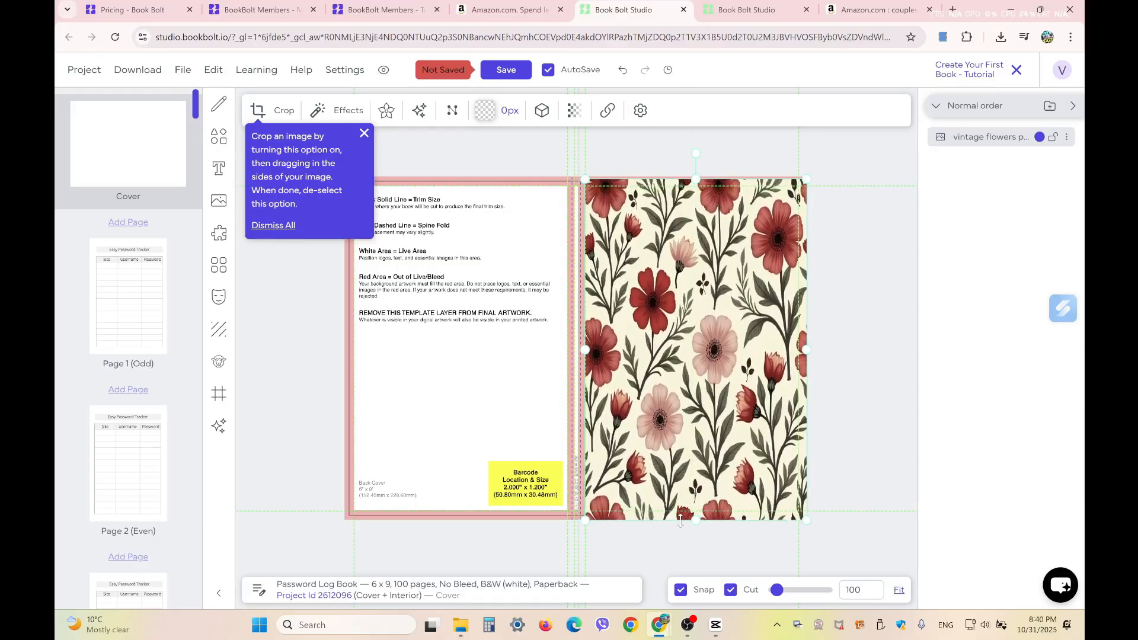
pyautogui.moveTo(585, 348); pyautogui.dragTo(343, 360)
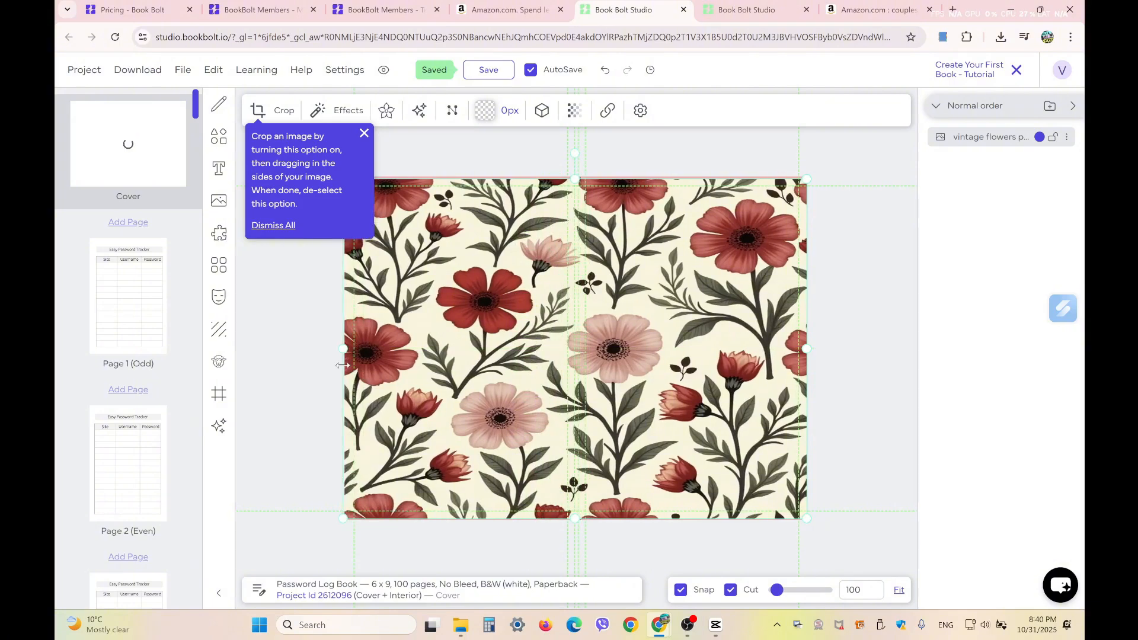
pyautogui.moveTo(576, 190); pyautogui.dragTo(576, 186)
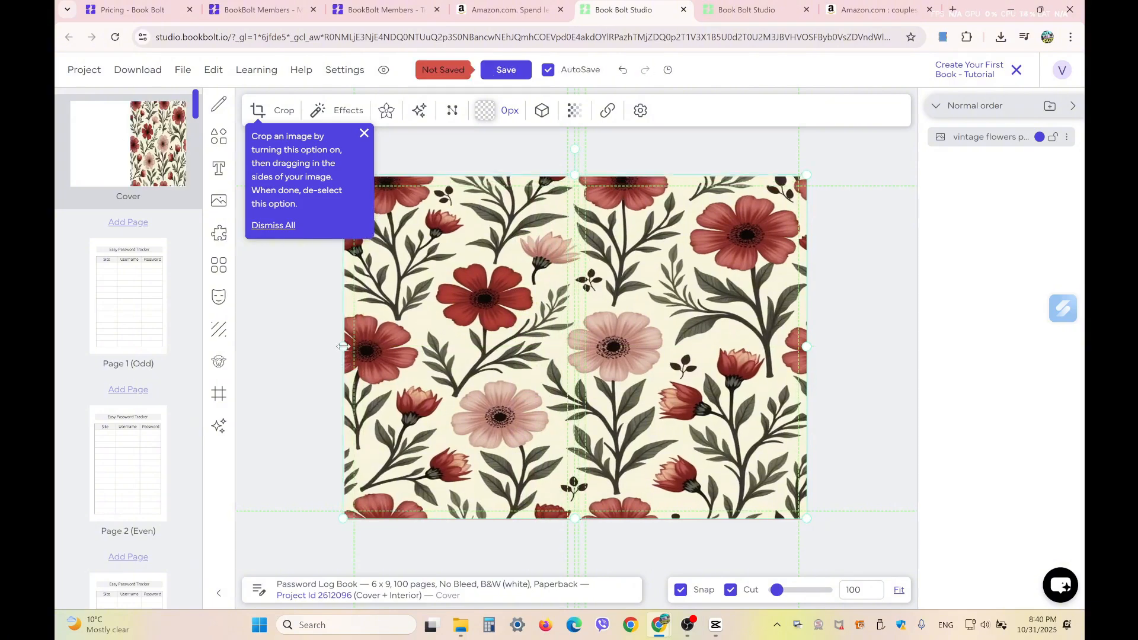
pyautogui.moveTo(343, 346); pyautogui.dragTo(345, 346)
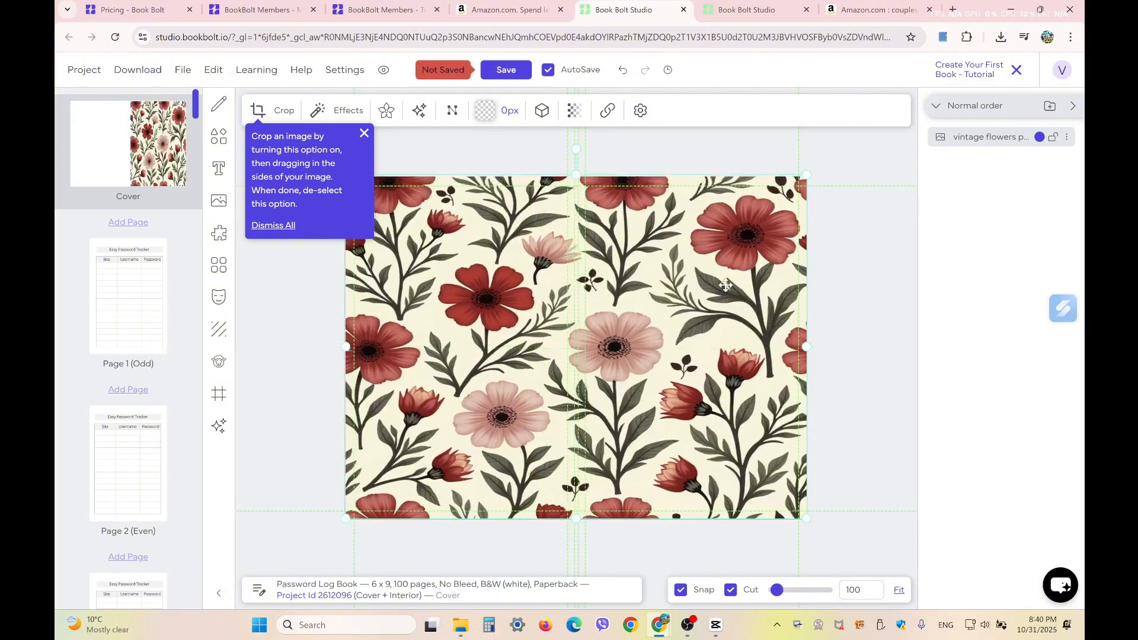
# - Add a black rounded rectangle, shorten it and place it at the front cover's top
pyautogui.click(219, 140)
pyautogui.click(261, 406)
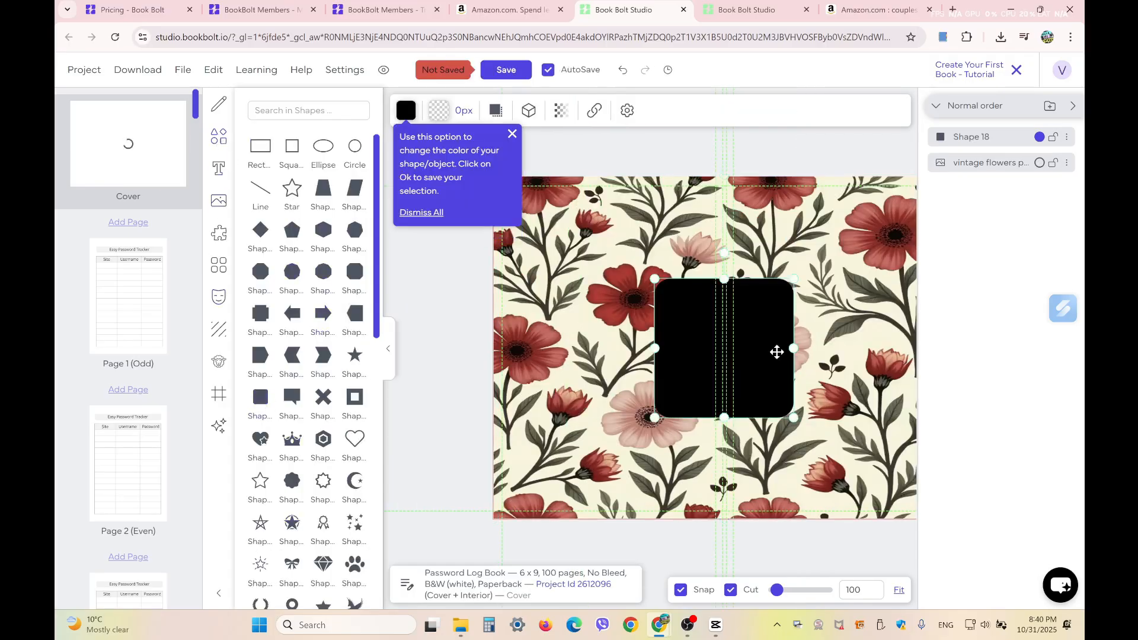
pyautogui.moveTo(776, 352); pyautogui.dragTo(855, 320)
pyautogui.moveTo(828, 258); pyautogui.dragTo(824, 343)
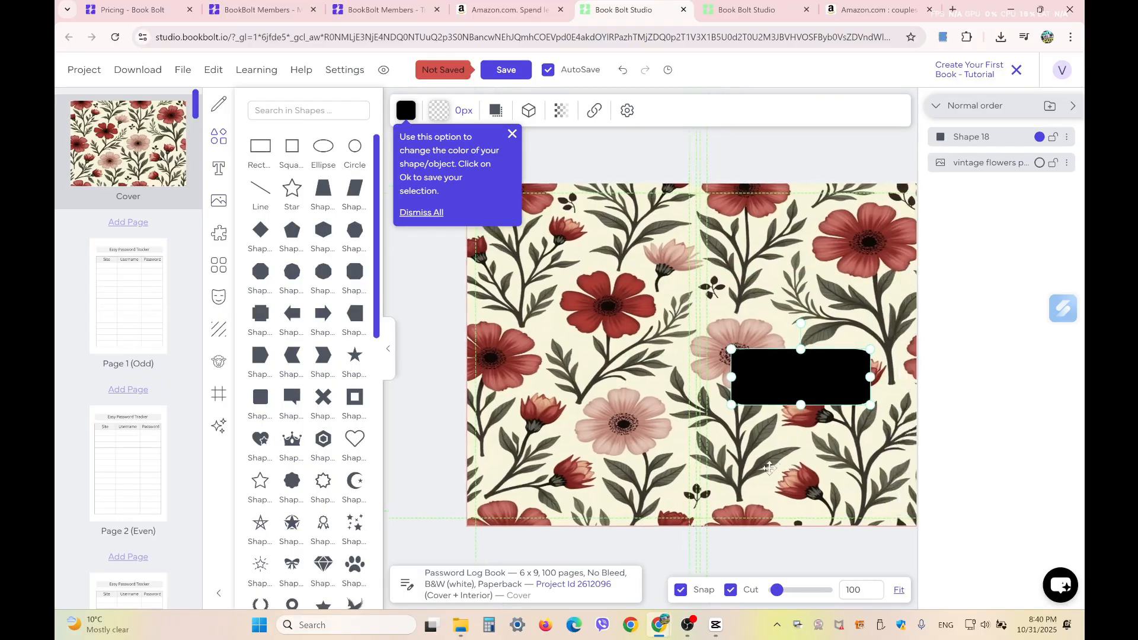
pyautogui.moveTo(754, 365); pyautogui.dragTo(758, 230)
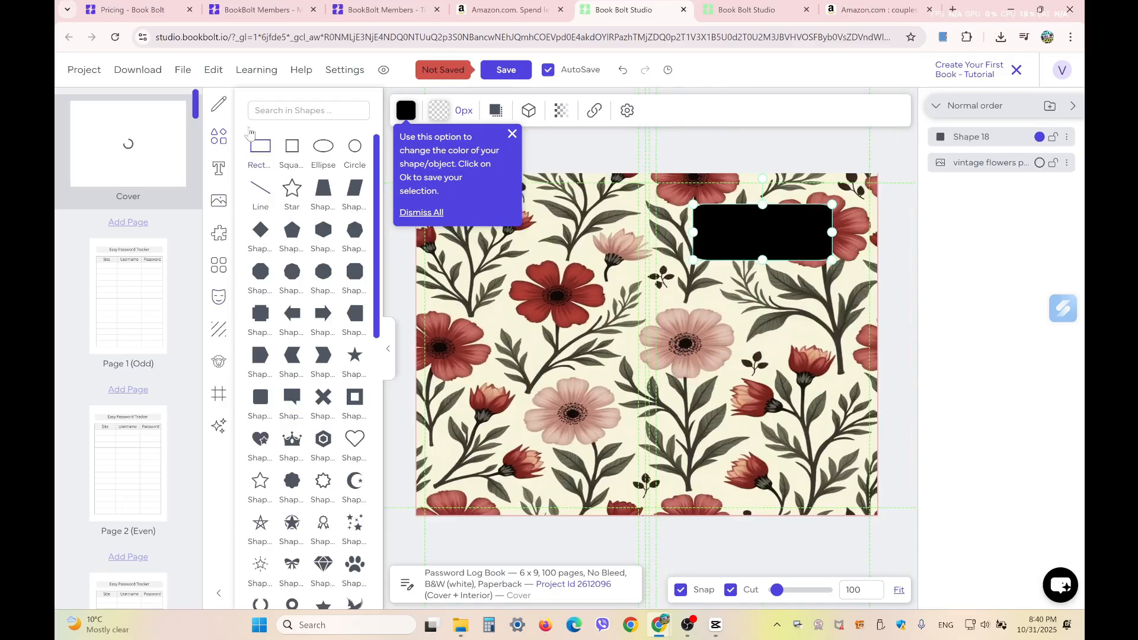
pyautogui.click(218, 170)
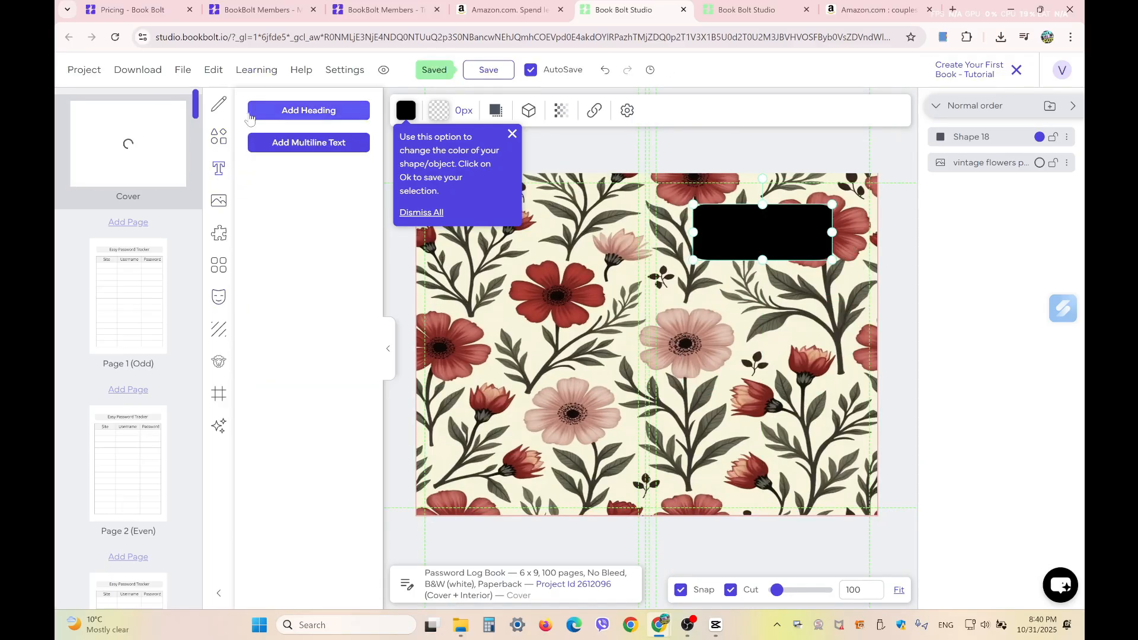
# - Add a 'Password Tracker' heading, enlarge it to 42.97pt and move it onto the black label
pyautogui.click(279, 112)
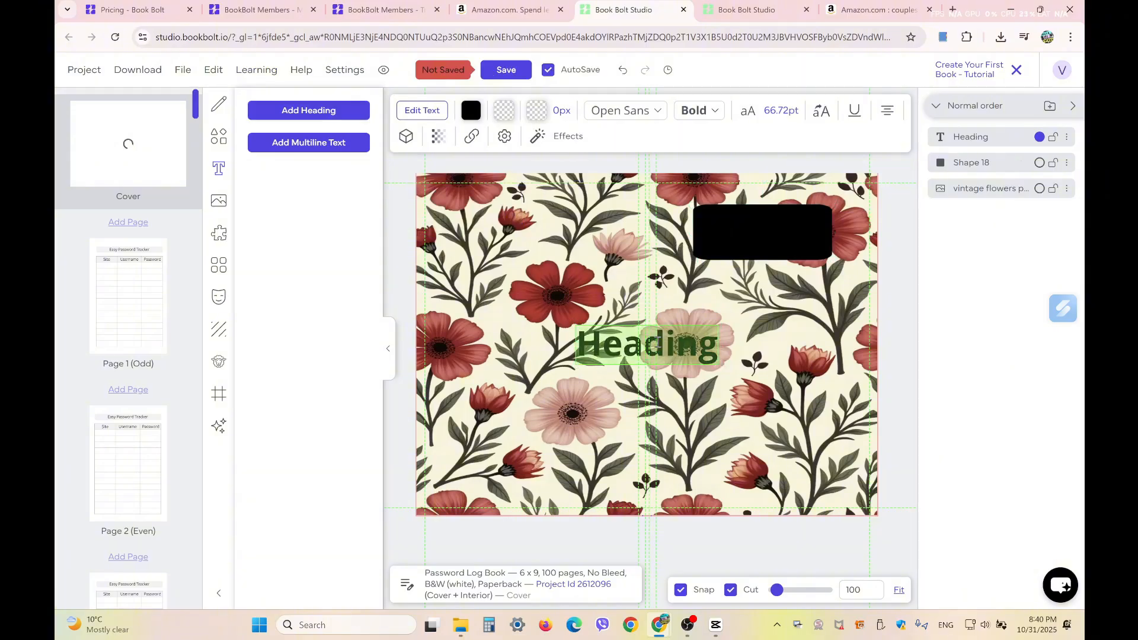
pyautogui.write('Pass')
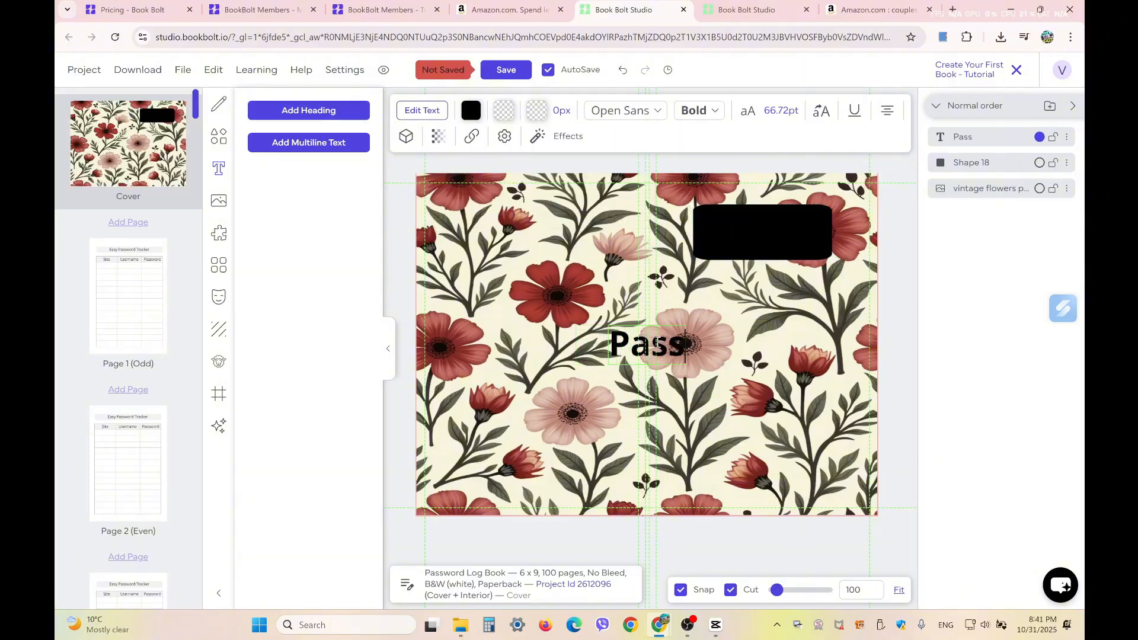
pyautogui.write('word')
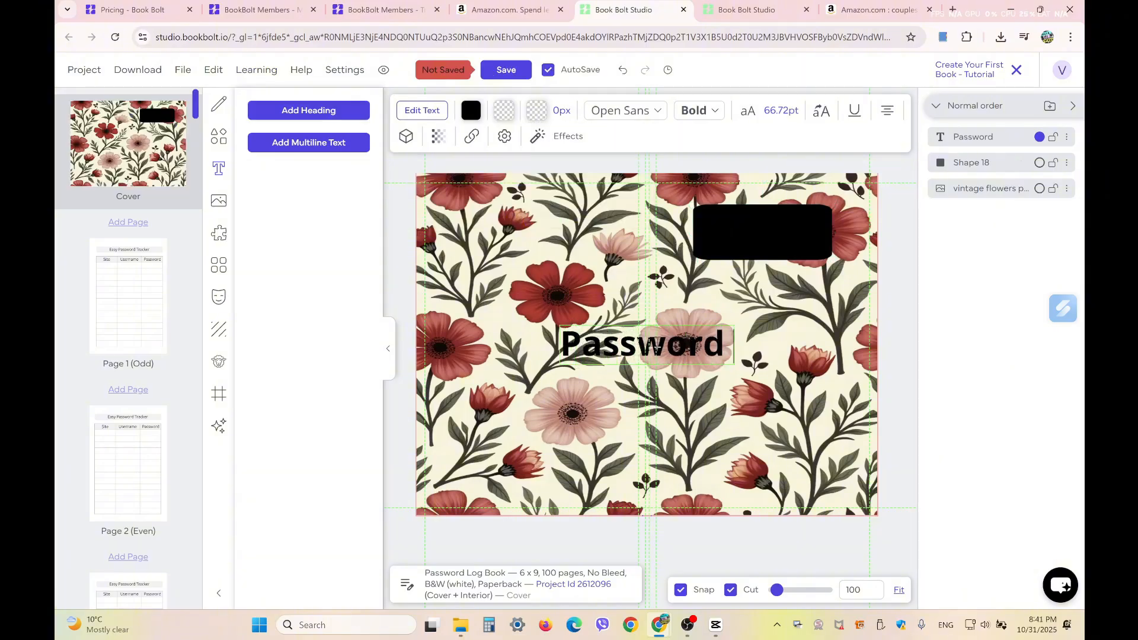
pyautogui.write(' Tr')
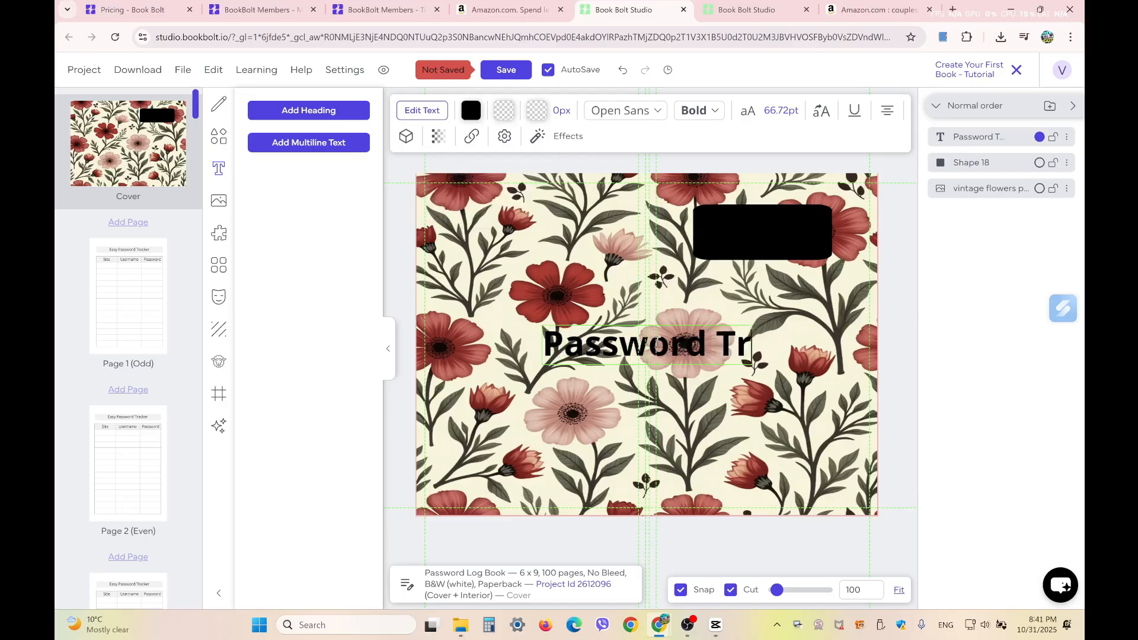
pyautogui.write('ac')
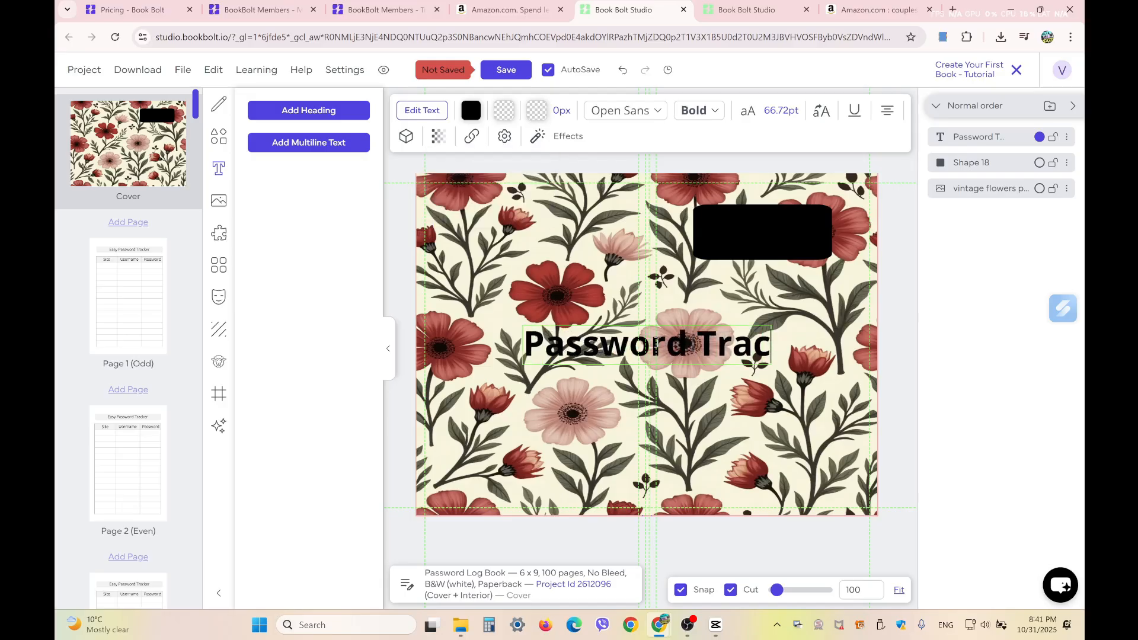
pyautogui.write('ker')
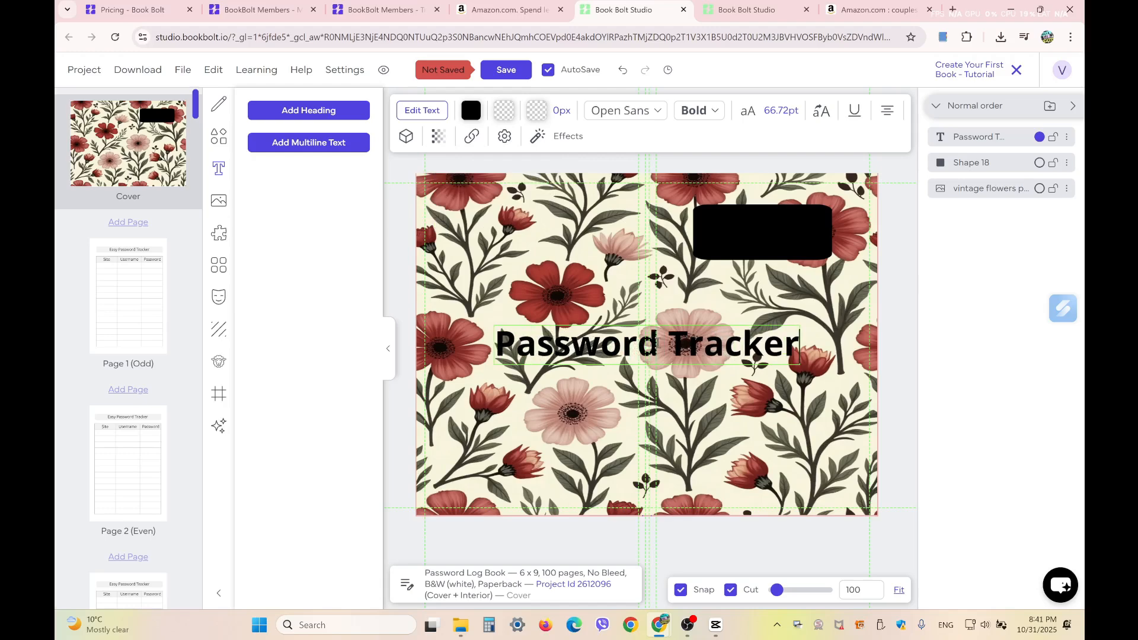
pyautogui.click(808, 293)
pyautogui.click(684, 339)
pyautogui.moveTo(492, 365); pyautogui.dragTo(602, 351)
pyautogui.moveTo(676, 338); pyautogui.dragTo(744, 236)
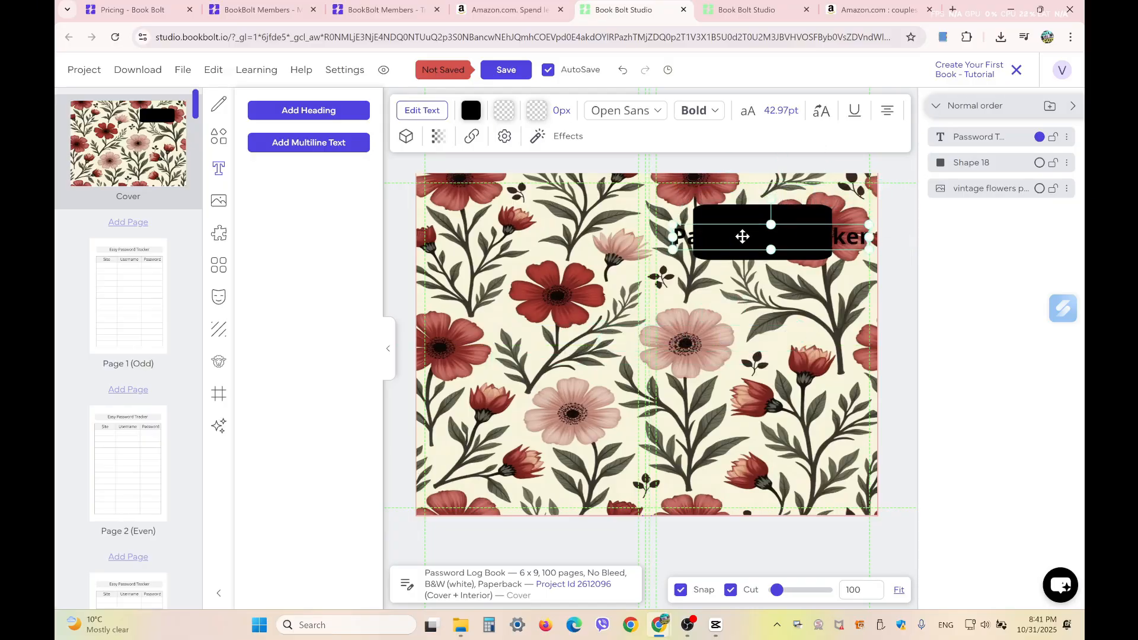
# - Change the title's text colour to pure white, #ffffff
pyautogui.click(472, 110)
pyautogui.click(467, 196)
pyautogui.click(463, 195)
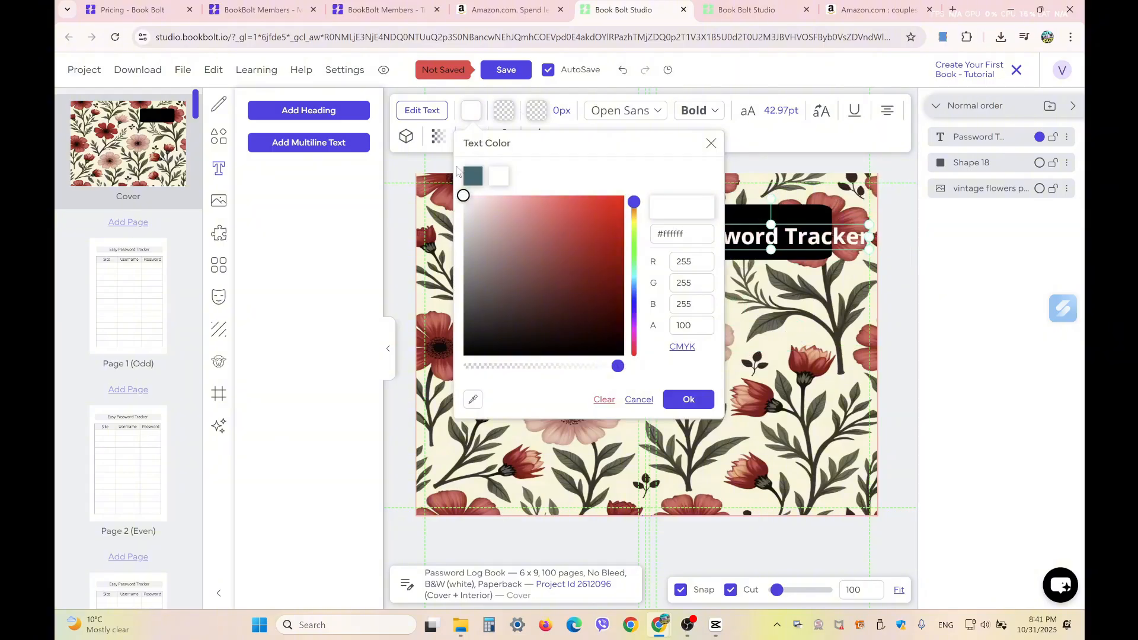
pyautogui.click(785, 292)
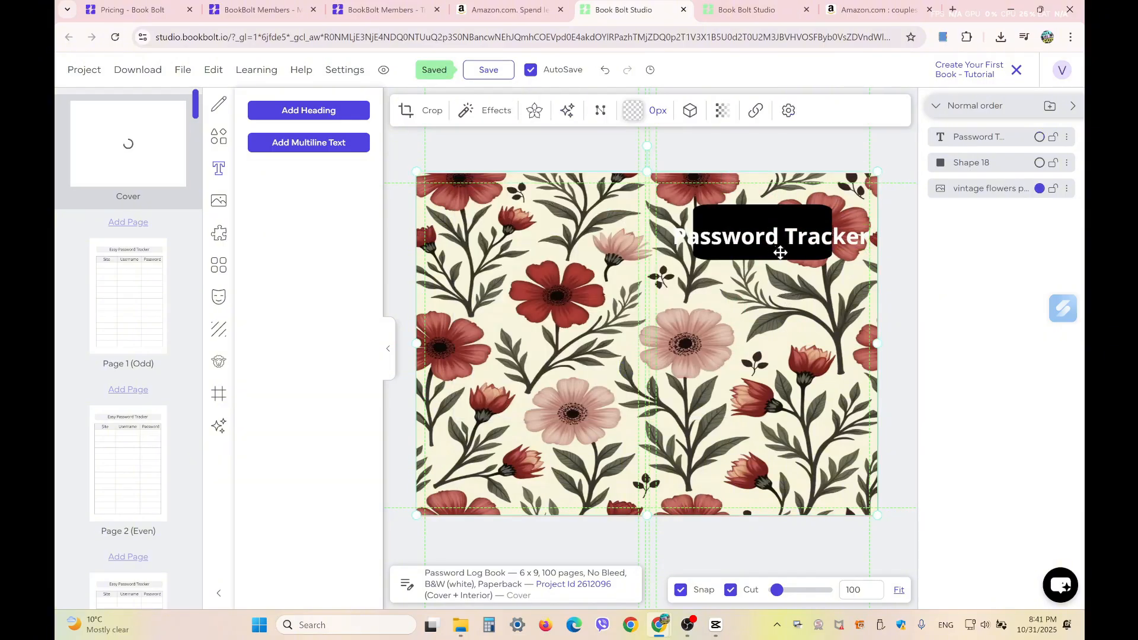
# - Set the Password Tracker title in the Anton font
pyautogui.click(781, 252)
pyautogui.click(650, 112)
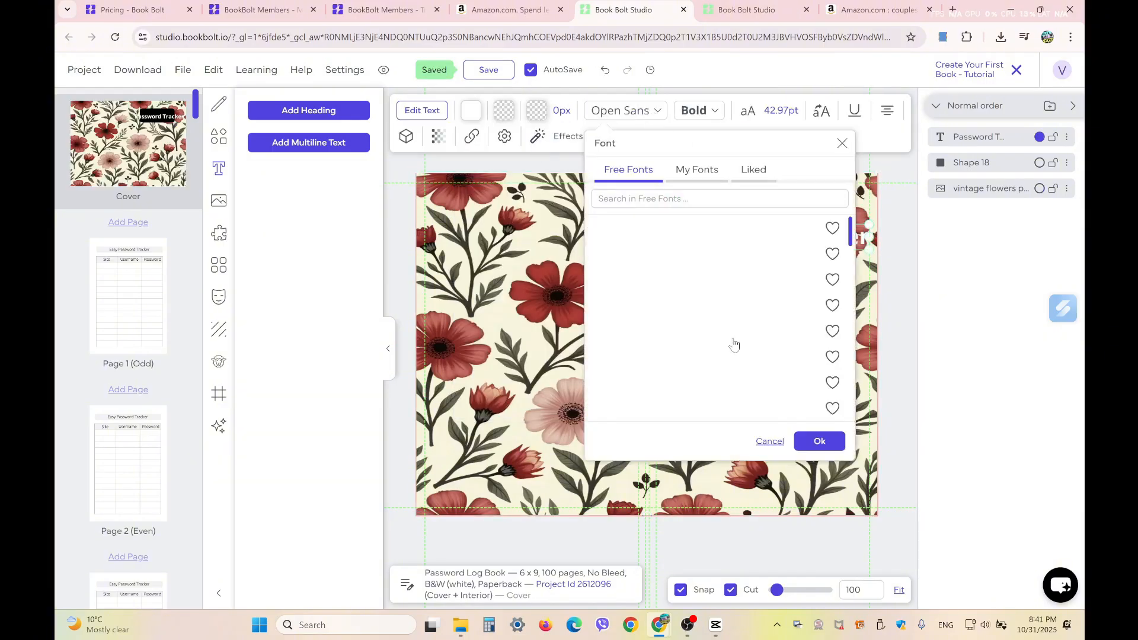
pyautogui.click(652, 201)
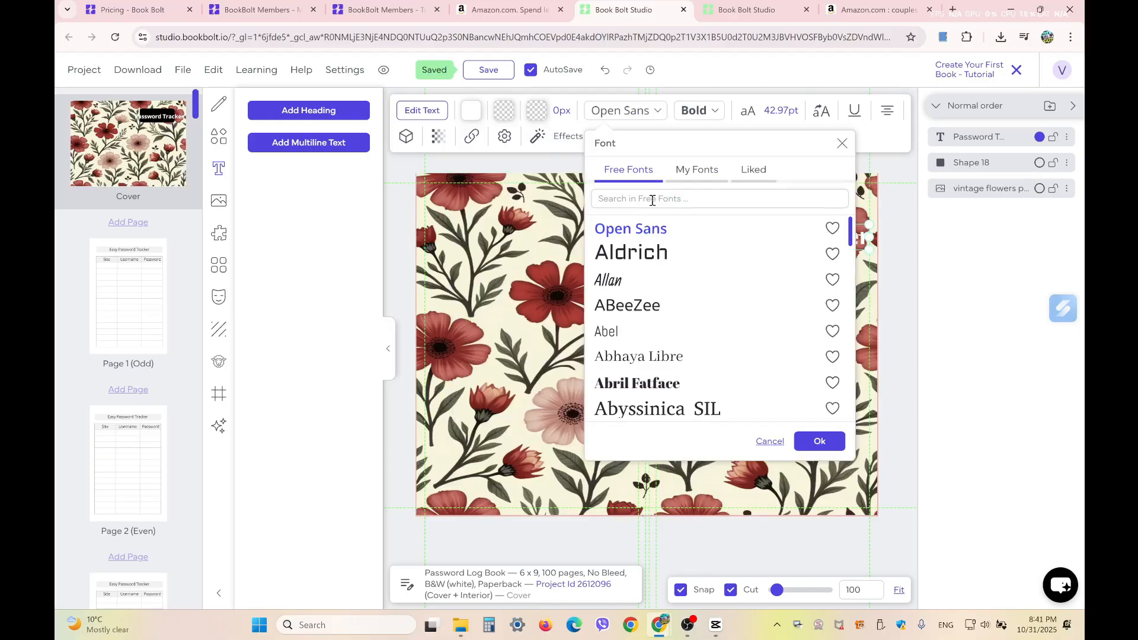
pyautogui.write('anto')
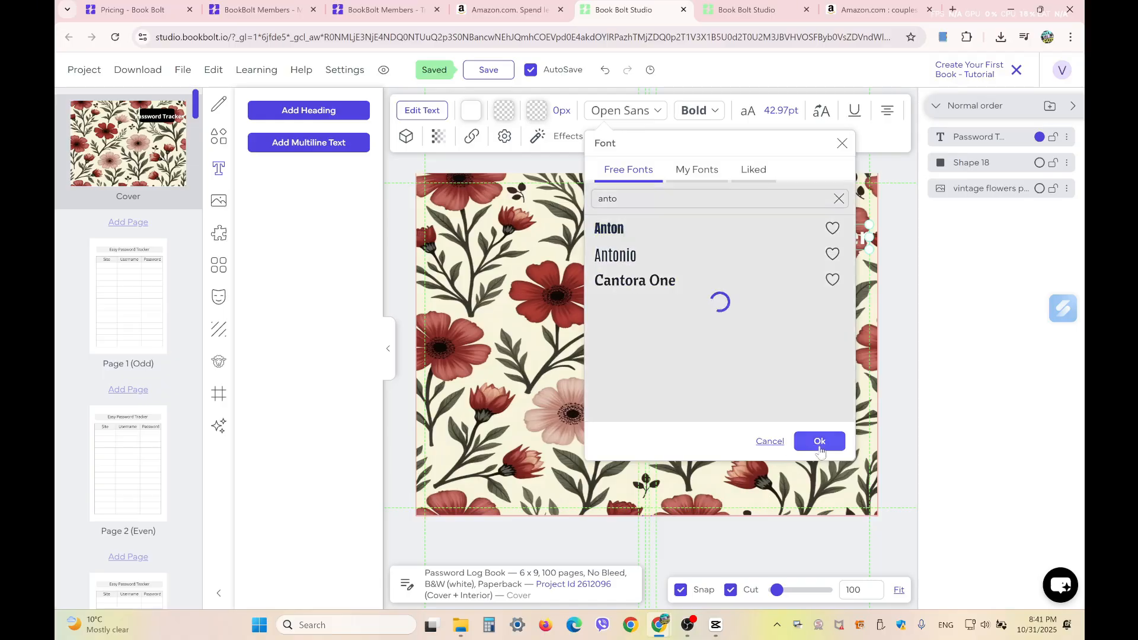
pyautogui.click(820, 442)
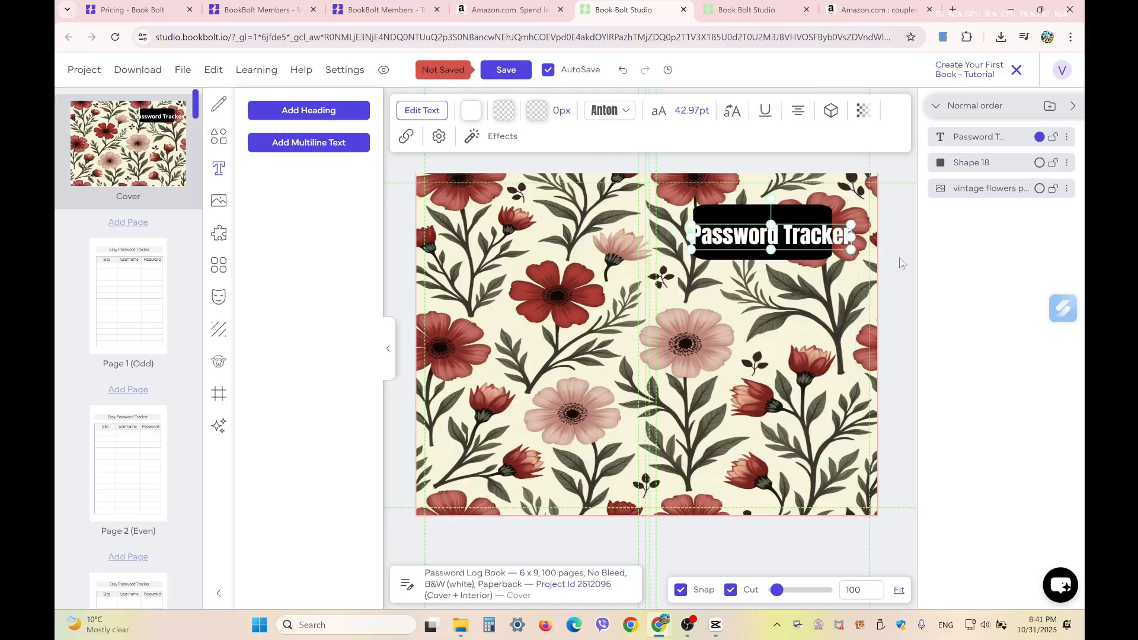
# - Reposition and resize the black label shape so it fits the title
pyautogui.click(794, 220)
pyautogui.moveTo(836, 223); pyautogui.dragTo(838, 307)
pyautogui.moveTo(792, 217); pyautogui.dragTo(877, 223)
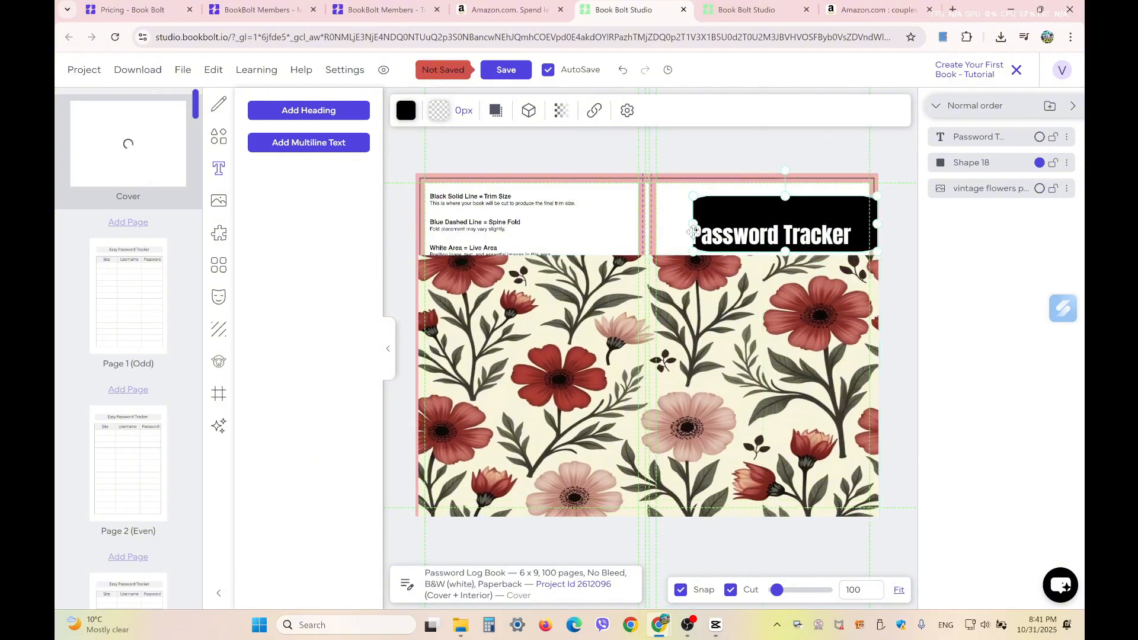
pyautogui.moveTo(694, 224); pyautogui.dragTo(664, 225)
pyautogui.moveTo(747, 215)
pyautogui.mouseDown()
pyautogui.moveTo(745, 235)
pyautogui.moveTo(758, 225)
pyautogui.mouseUp()
pyautogui.moveTo(889, 236); pyautogui.dragTo(857, 236)
pyautogui.moveTo(782, 216); pyautogui.dragTo(776, 215)
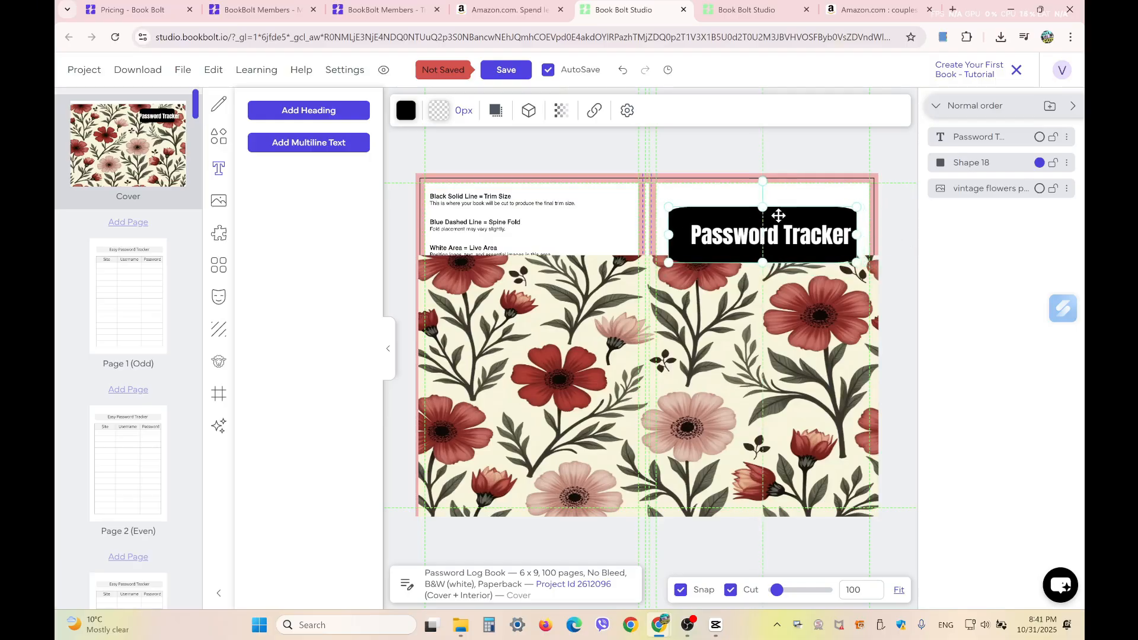
# - Enlarge the Password Tracker title and move the floral background up to fill the cover
pyautogui.click(715, 236)
pyautogui.moveTo(693, 250); pyautogui.dragTo(742, 312)
pyautogui.click(741, 252)
pyautogui.click(764, 250)
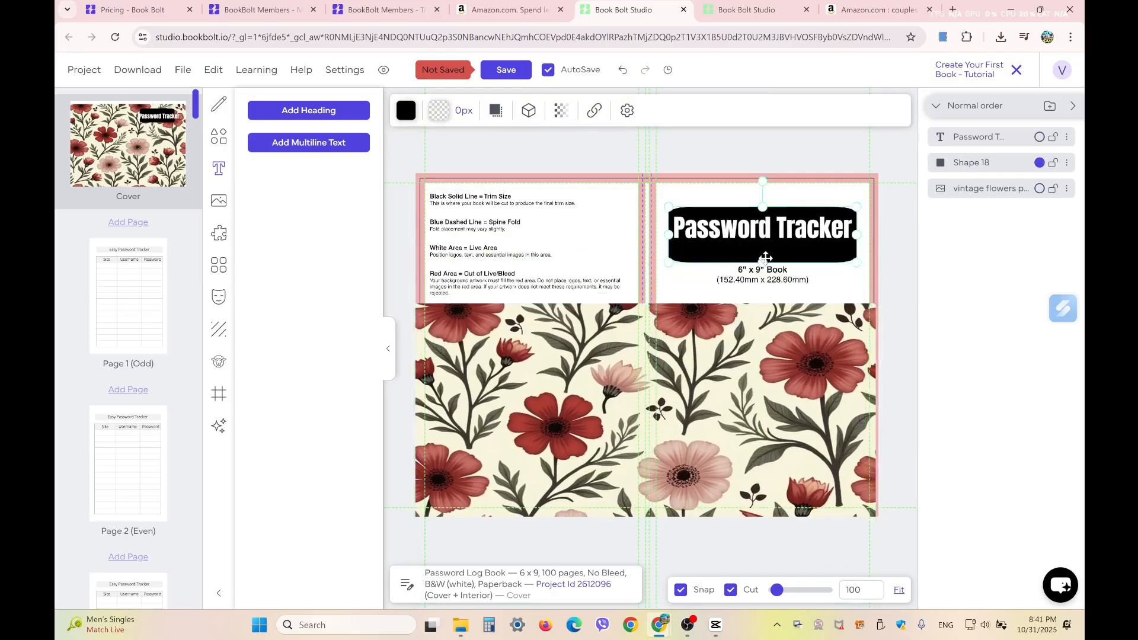
pyautogui.moveTo(746, 380); pyautogui.dragTo(750, 250)
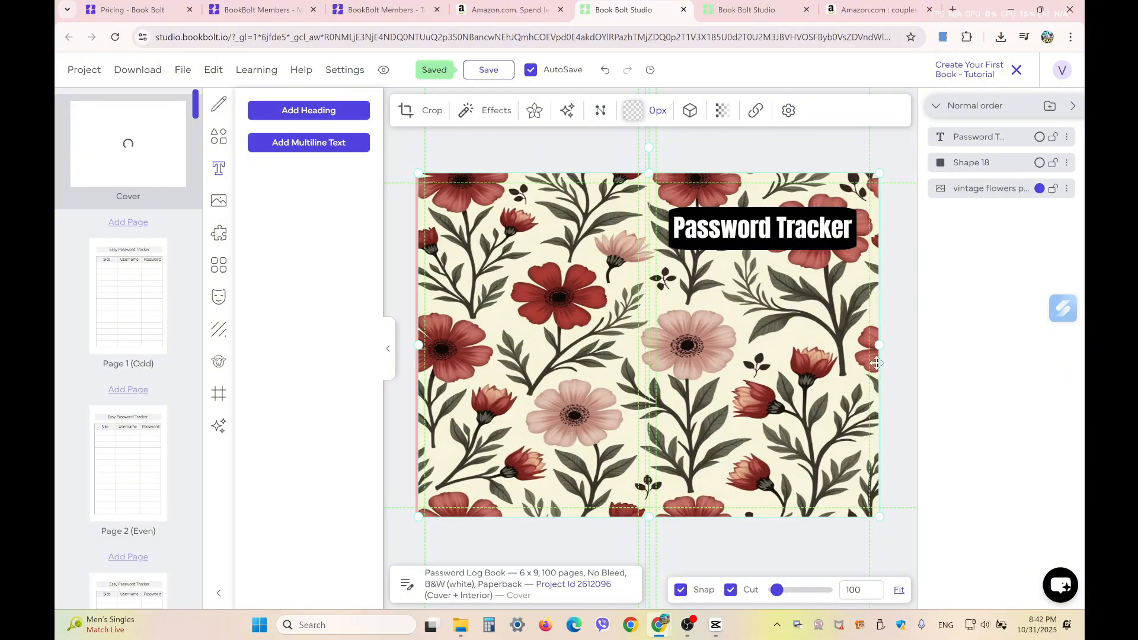
pyautogui.moveTo(418, 346); pyautogui.dragTo(415, 349)
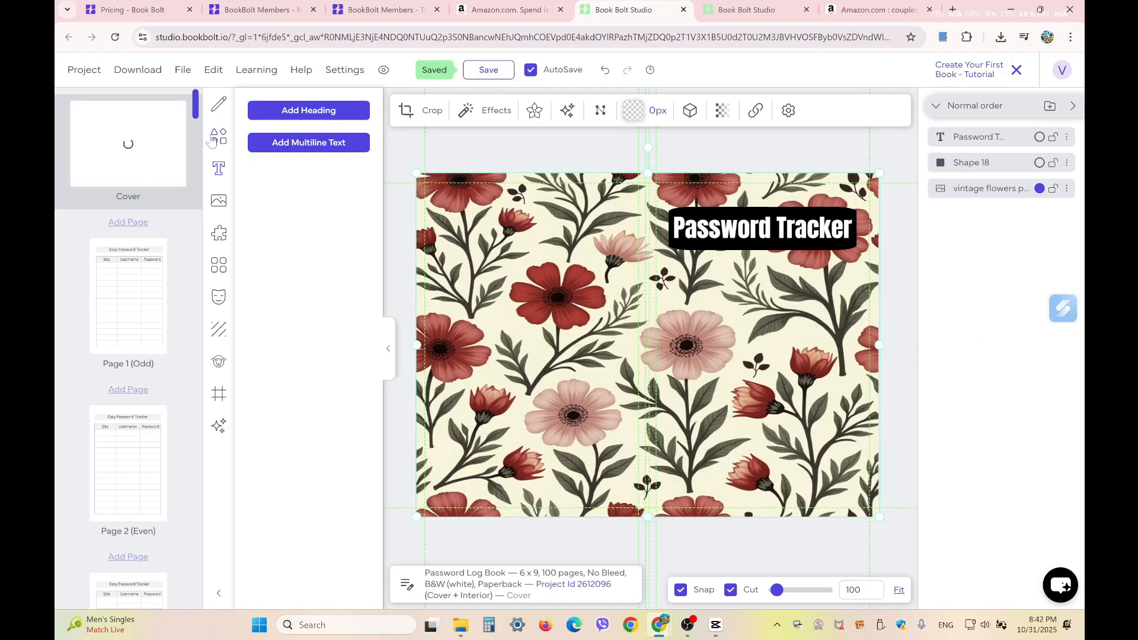
# - Download the current project as CMYK for printed books and accept the AI content notice
pyautogui.click(144, 73)
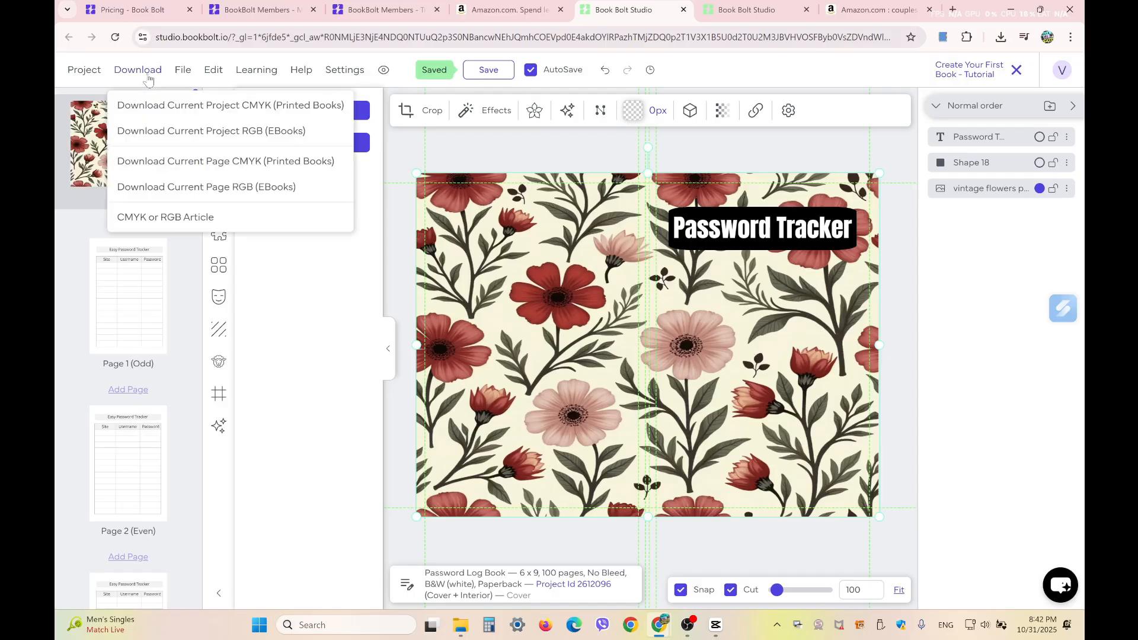
pyautogui.click(300, 107)
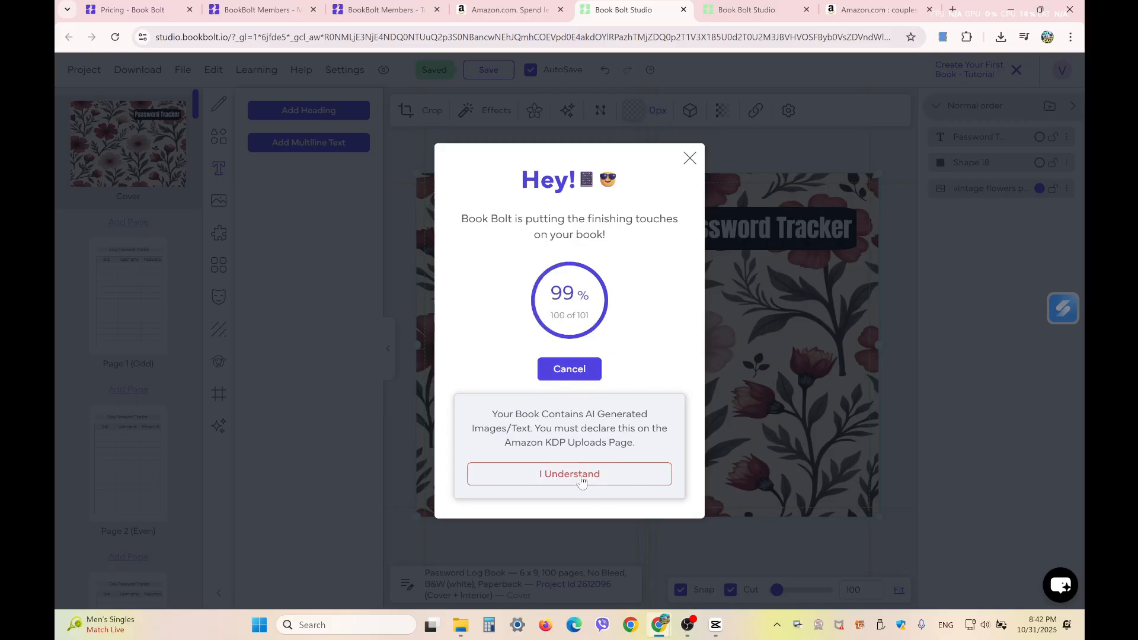
pyautogui.click(583, 482)
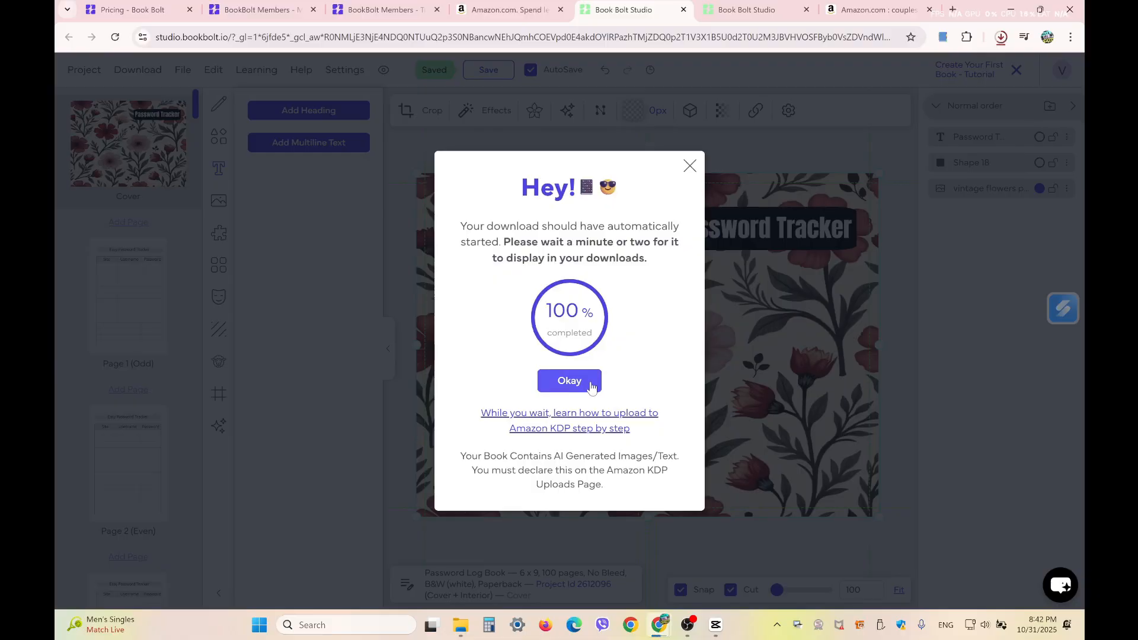
# - Extract the downloaded Password_Log_Book 2612096 (CMYK) zip with 7-Zip into its own folder
pyautogui.click(1001, 37)
pyautogui.click(972, 96)
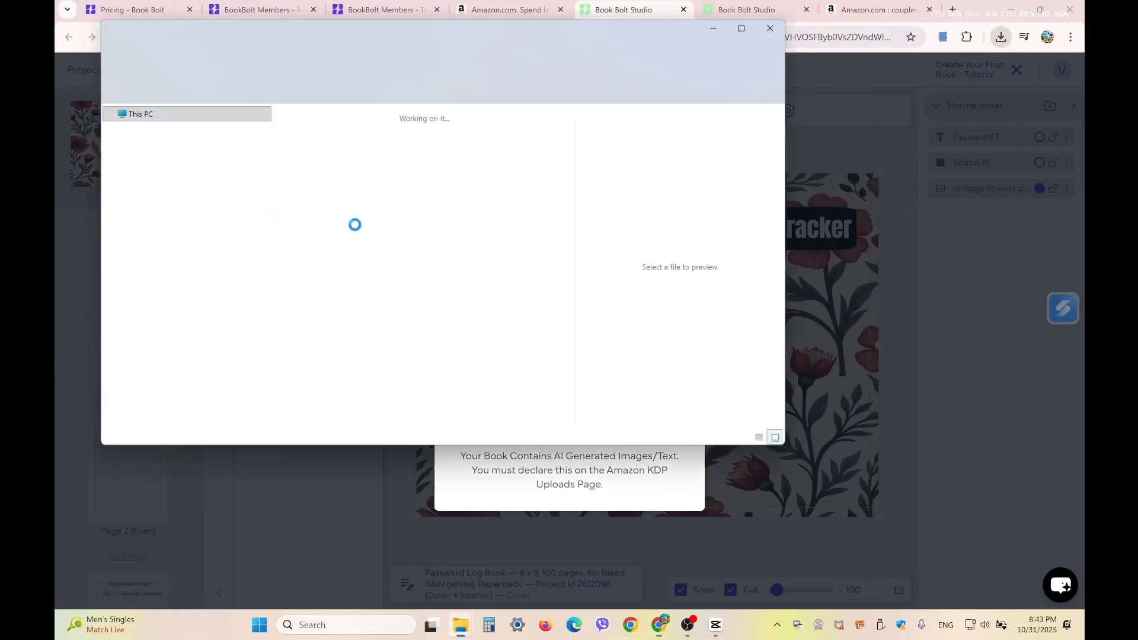
pyautogui.rightClick(314, 159)
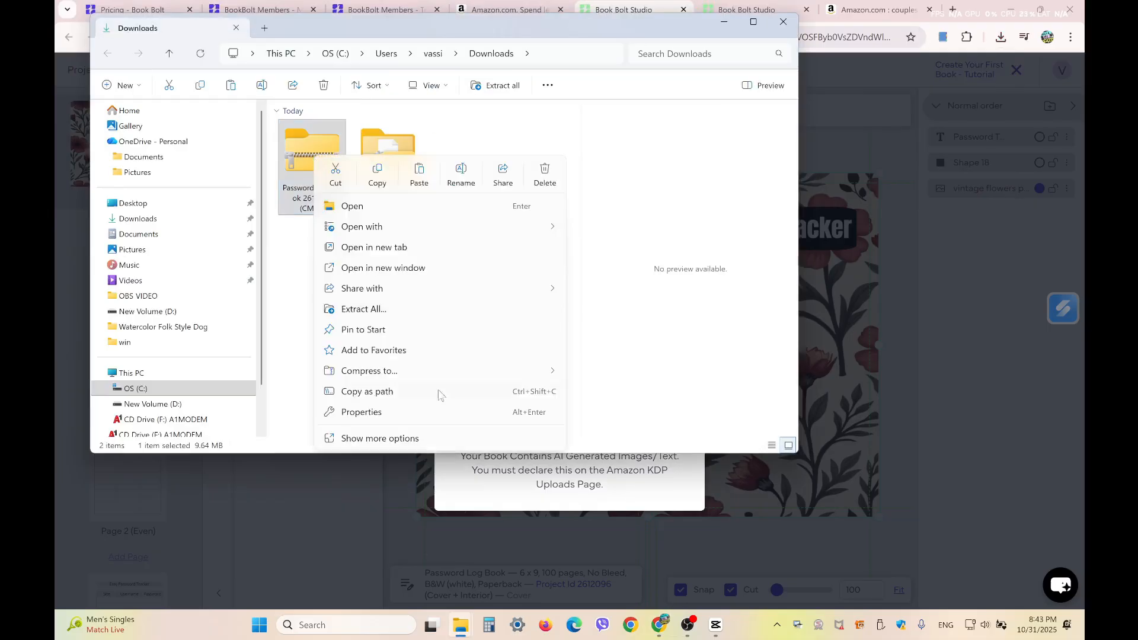
pyautogui.click(457, 442)
pyautogui.moveTo(393, 294)
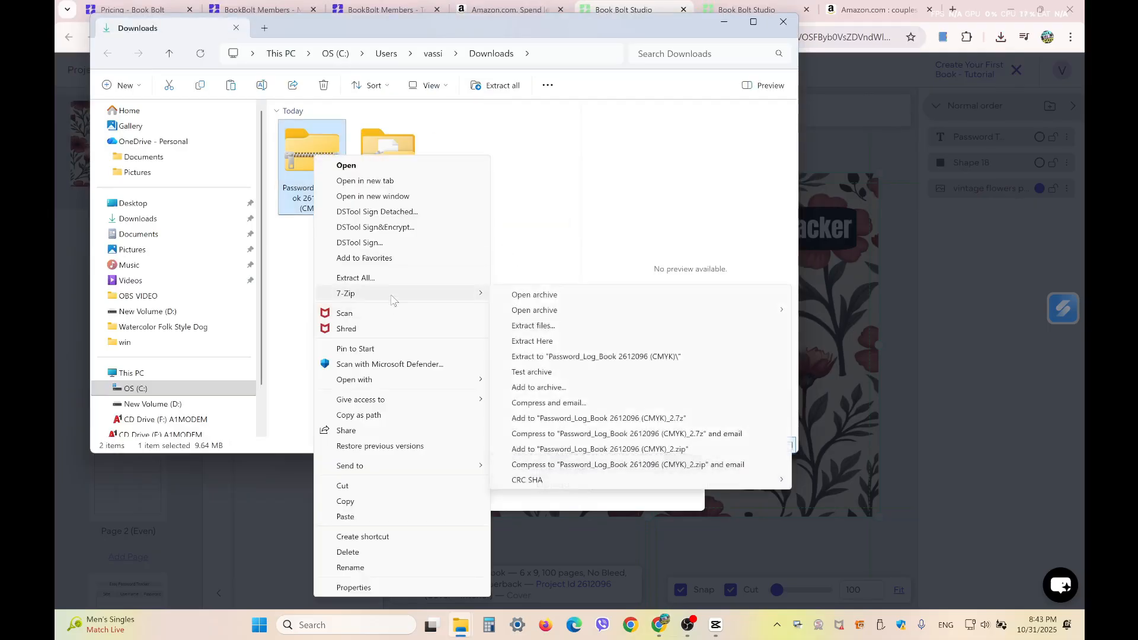
pyautogui.click(661, 358)
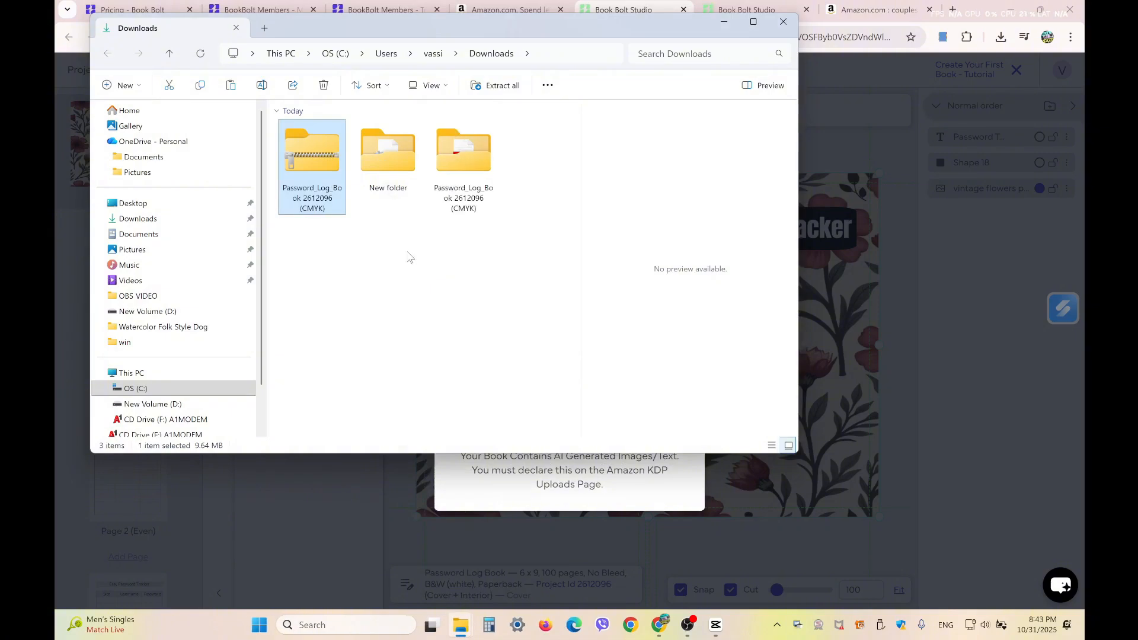
# - Open the extracted folder in large icons and select the Paperback Cover PDF
pyautogui.doubleClick(462, 166)
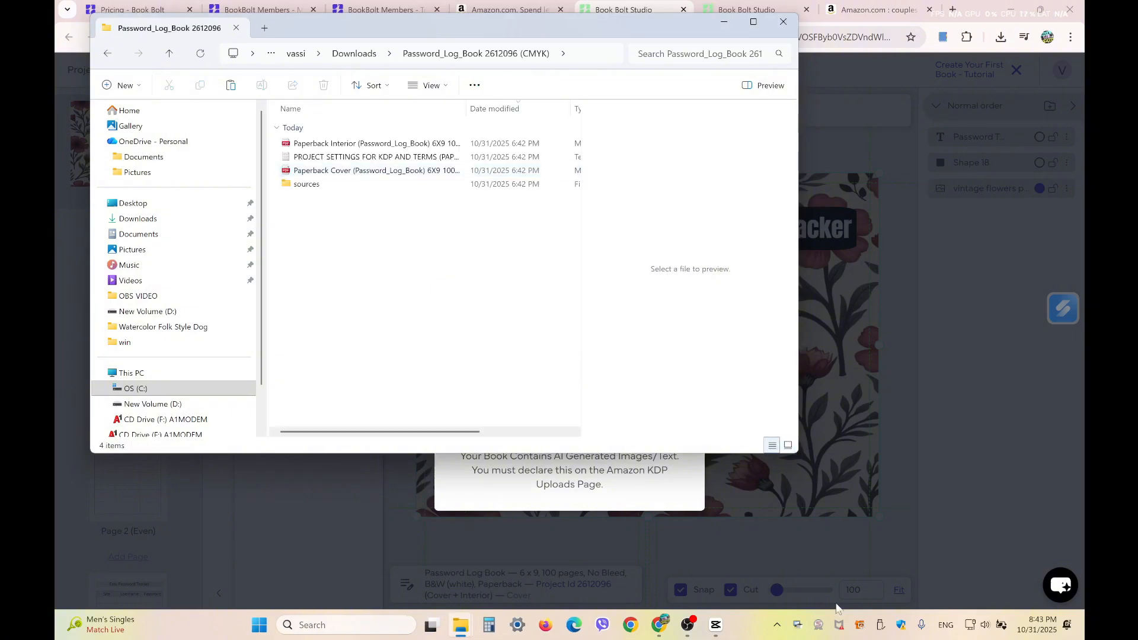
pyautogui.click(788, 446)
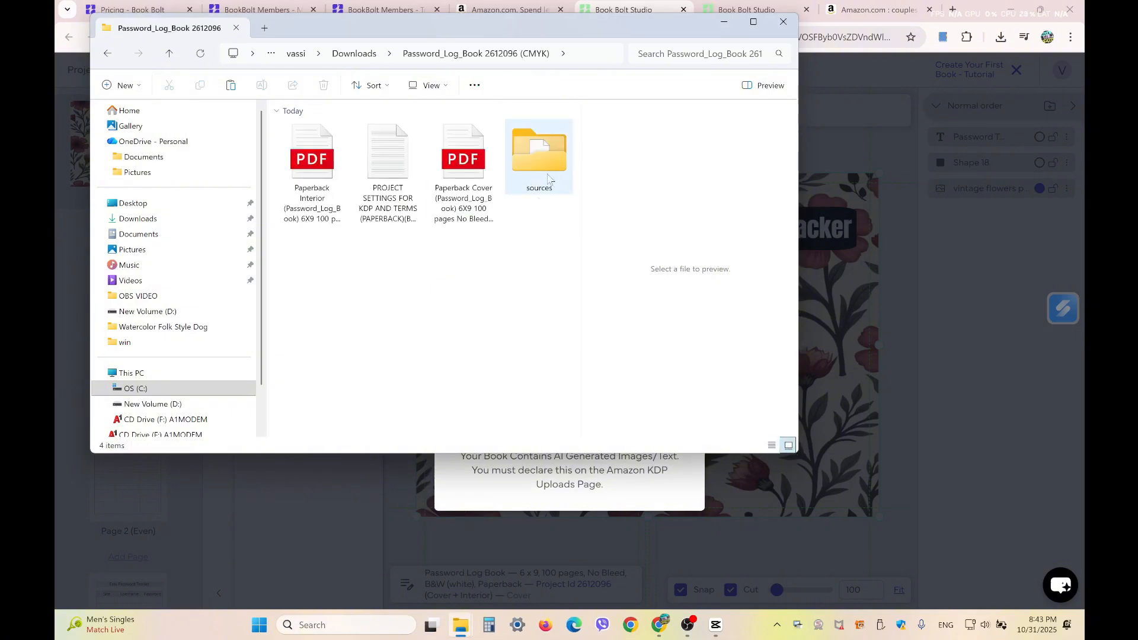
pyautogui.click(480, 167)
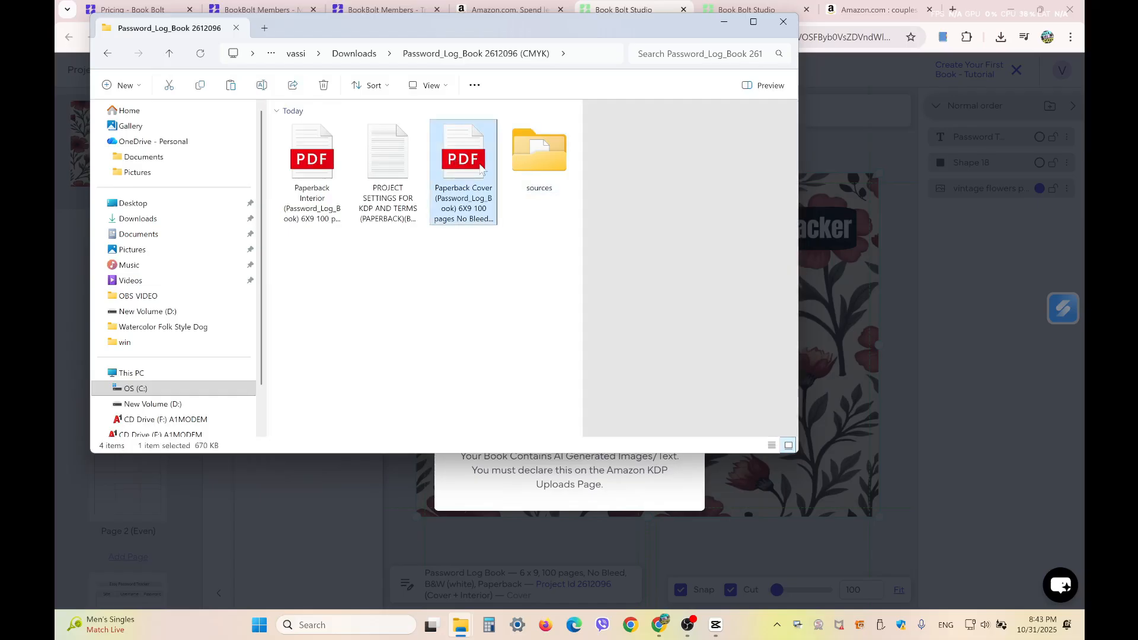
# - View the Paperback Cover PDF, then scroll through the 100-page Paperback Interior PDF in Edge
pyautogui.doubleClick(448, 154)
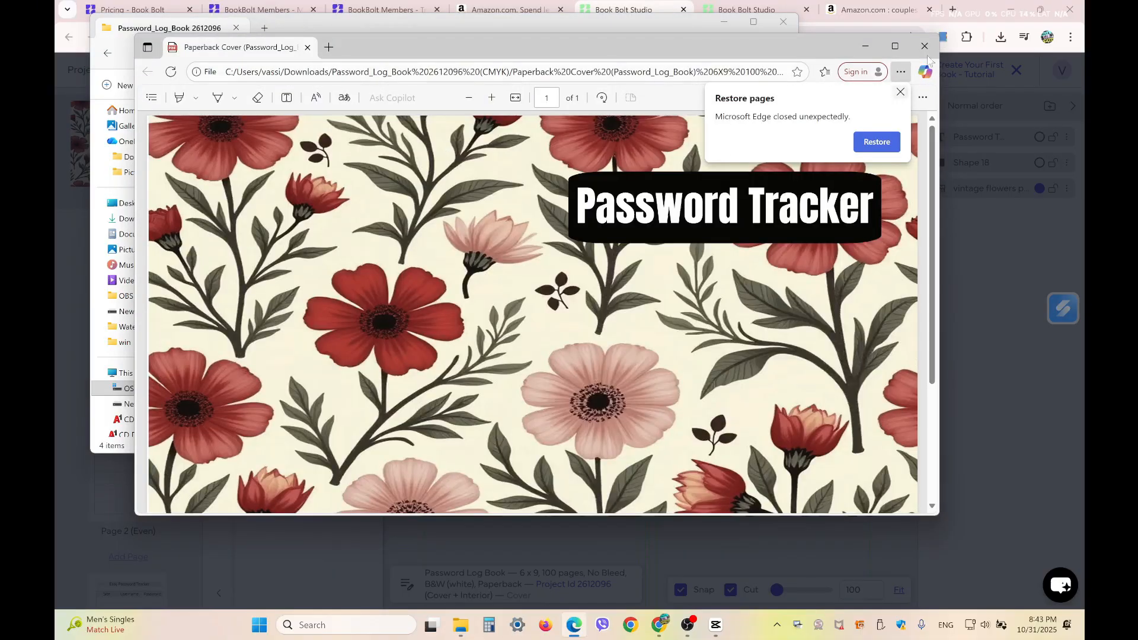
pyautogui.click(867, 47)
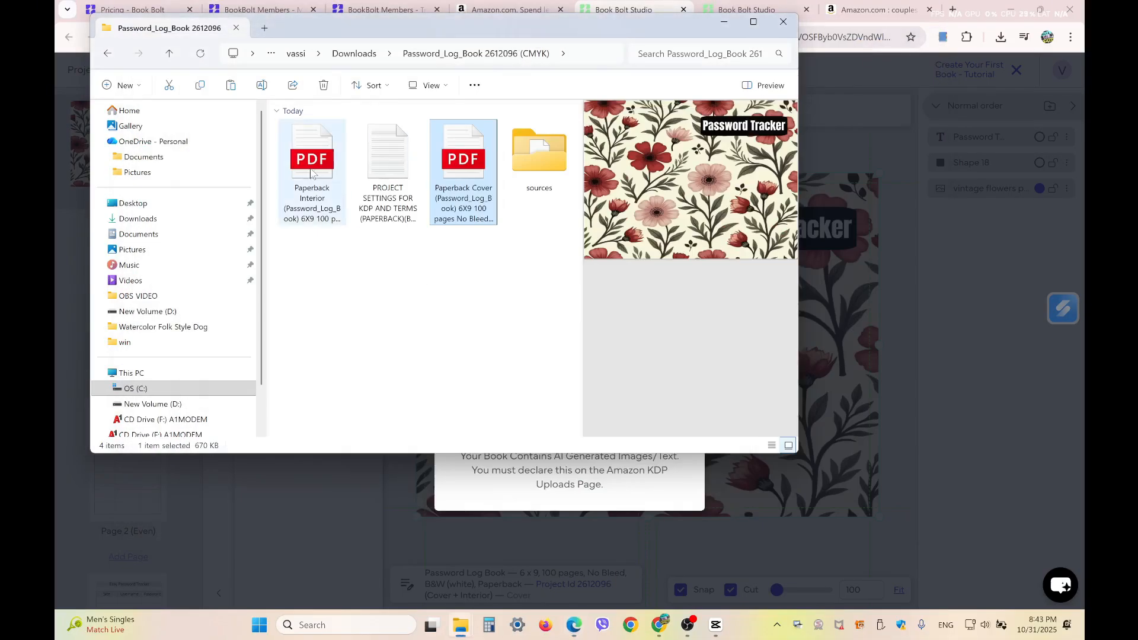
pyautogui.doubleClick(314, 171)
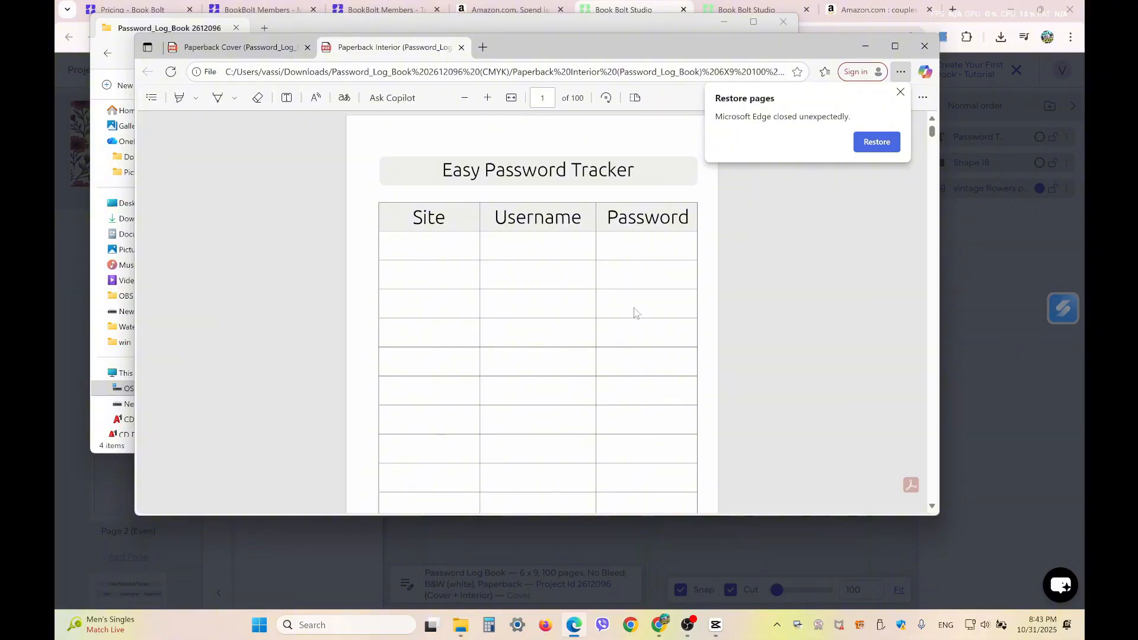
pyautogui.scroll(-10, 652, 415)
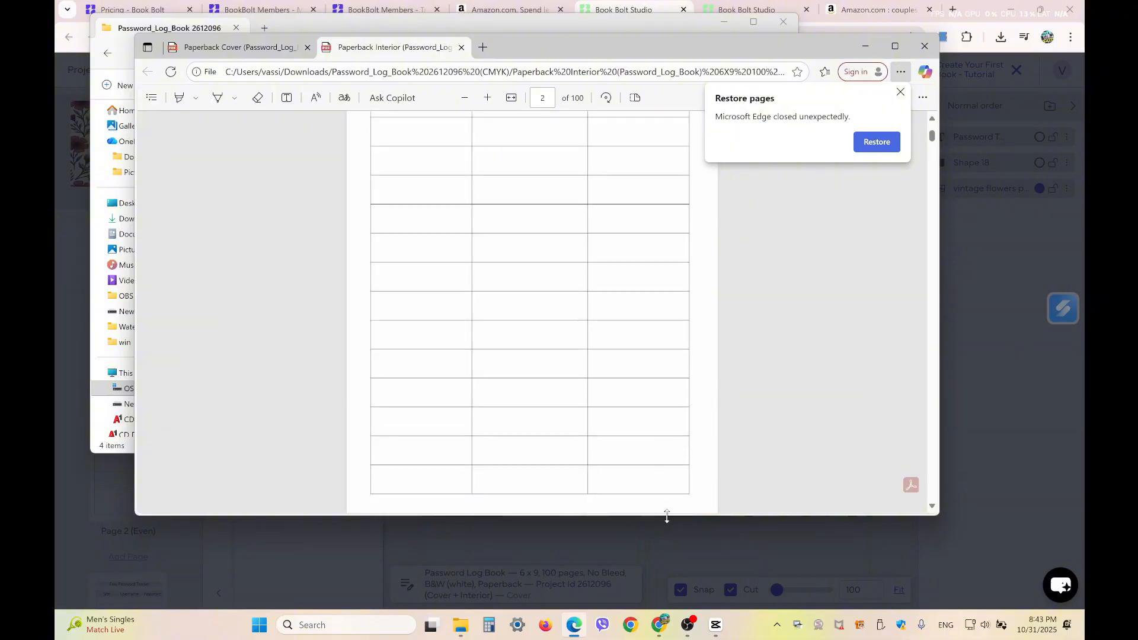
pyautogui.moveTo(667, 517); pyautogui.dragTo(655, 610)
pyautogui.scroll(-4, 545, 389)
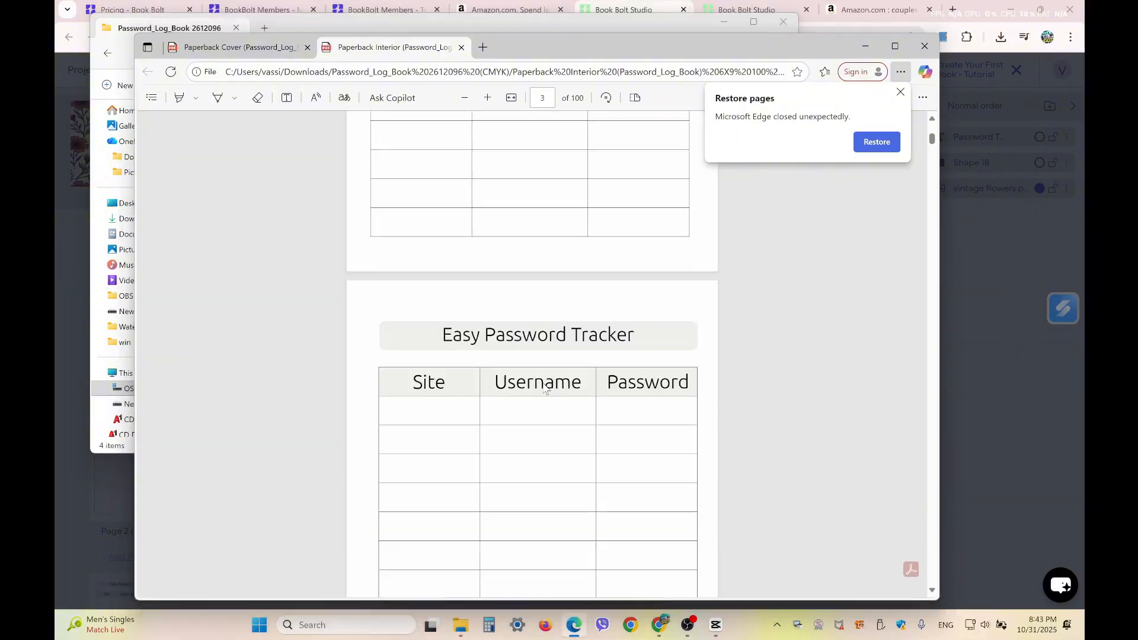
pyautogui.scroll(-20, 546, 388)
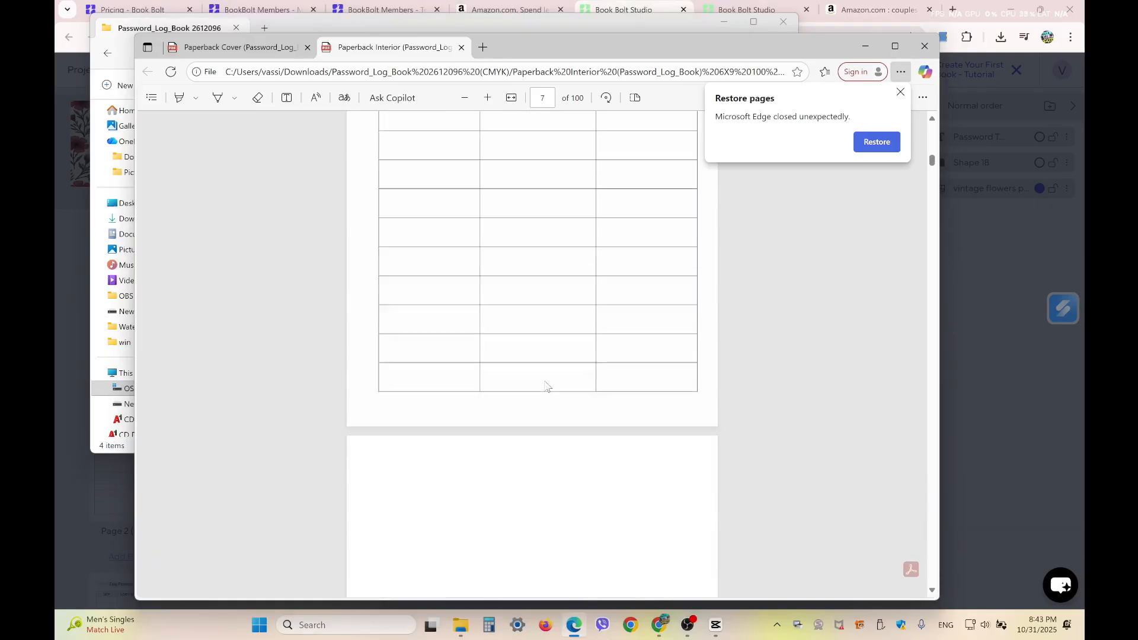
pyautogui.scroll(5, 546, 386)
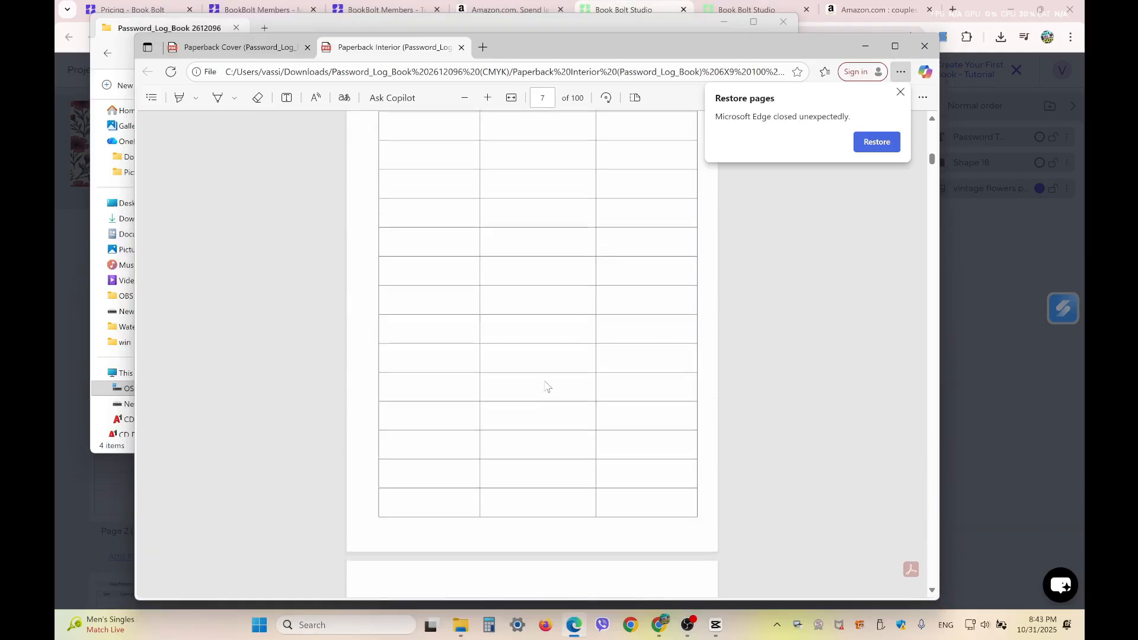
pyautogui.click(871, 51)
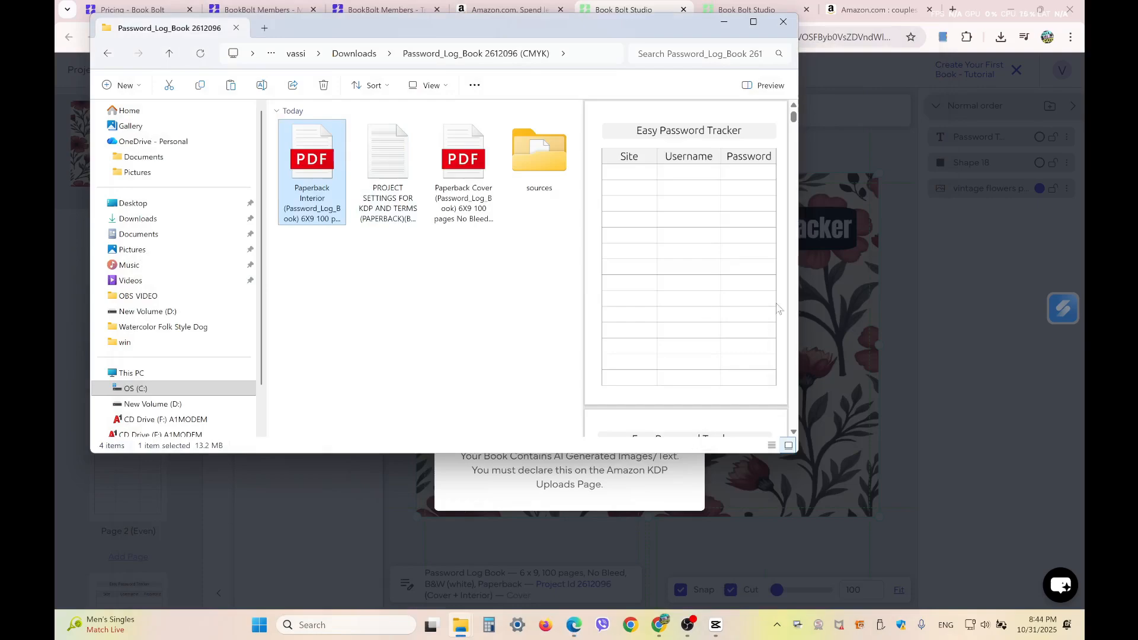
# - Enlarge the Explorer window to scroll the interior PDF's password-page preview, then minimize it
pyautogui.moveTo(601, 453); pyautogui.dragTo(598, 542)
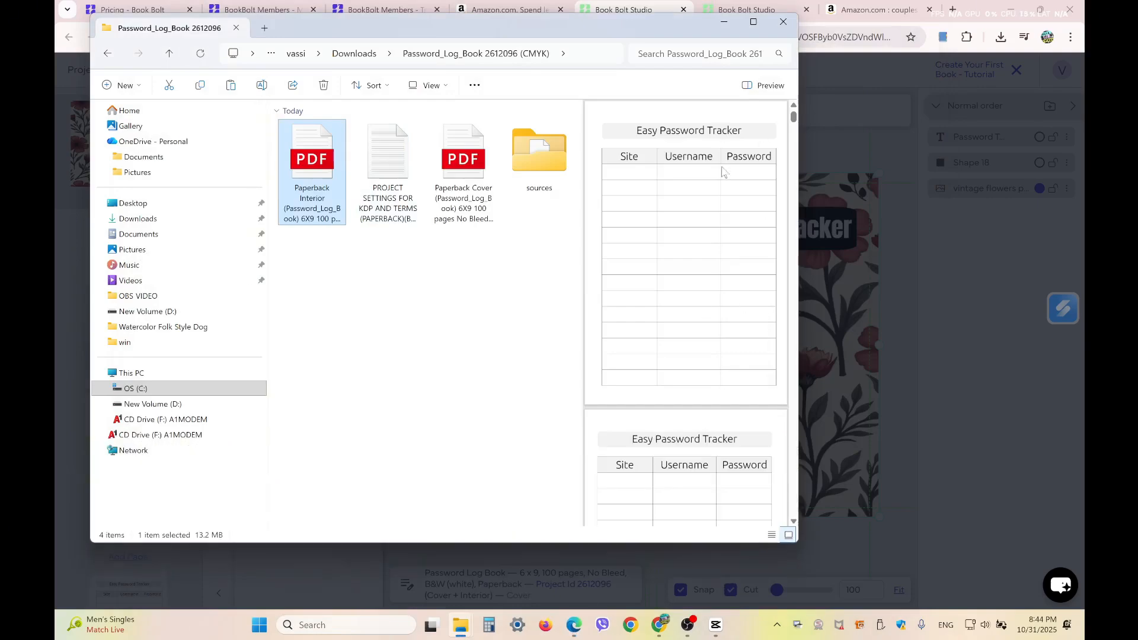
pyautogui.moveTo(802, 197); pyautogui.dragTo(882, 199)
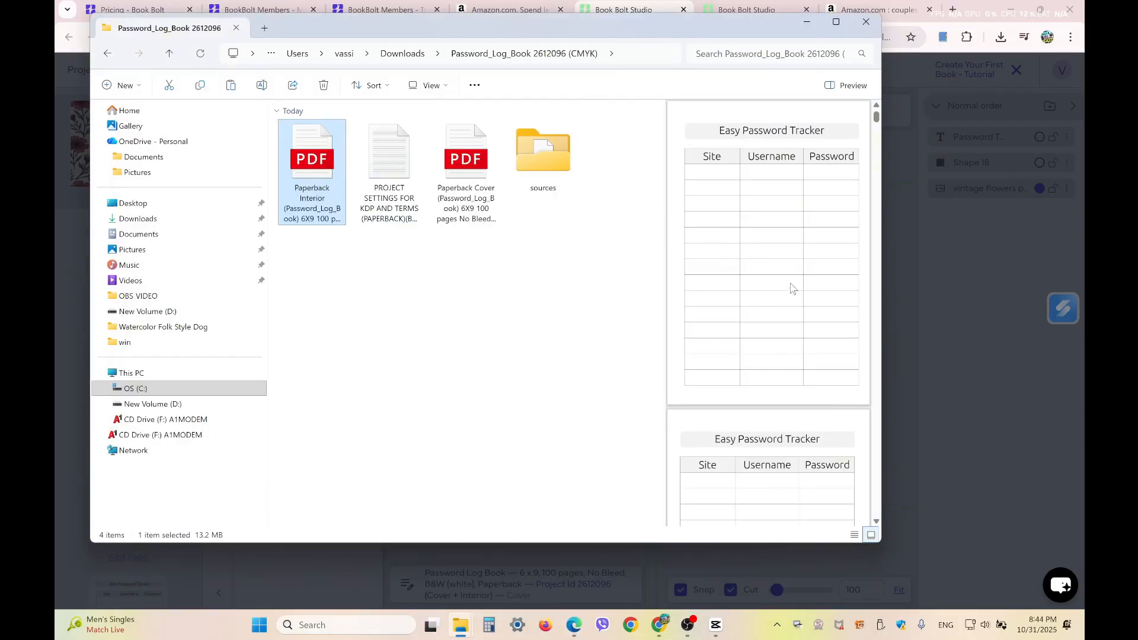
pyautogui.scroll(-10, 791, 237)
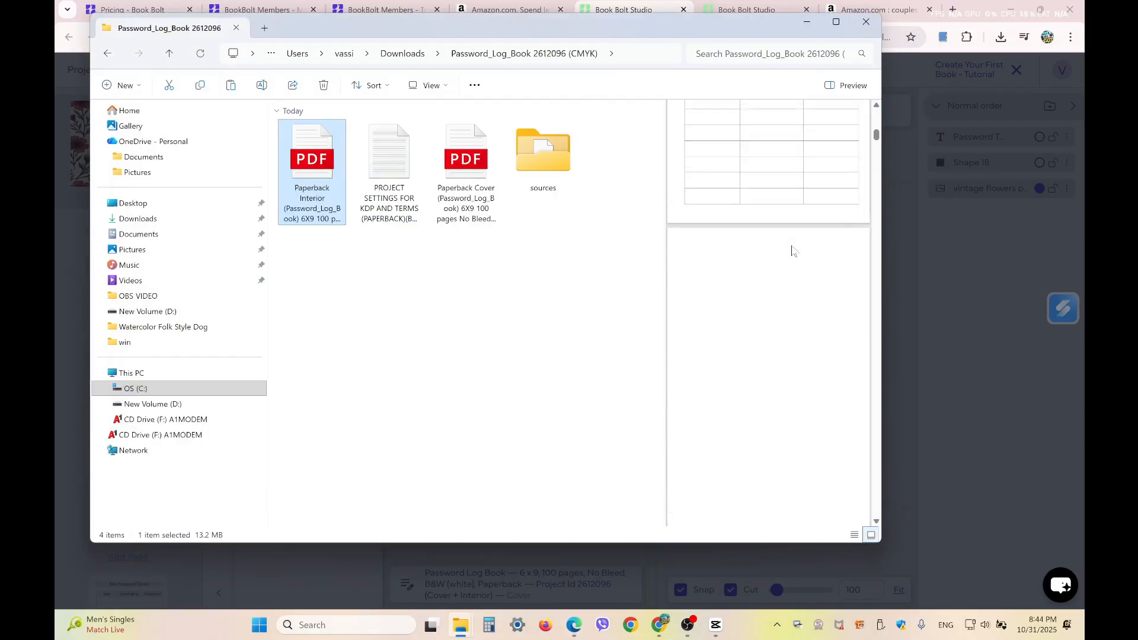
pyautogui.scroll(-5, 793, 249)
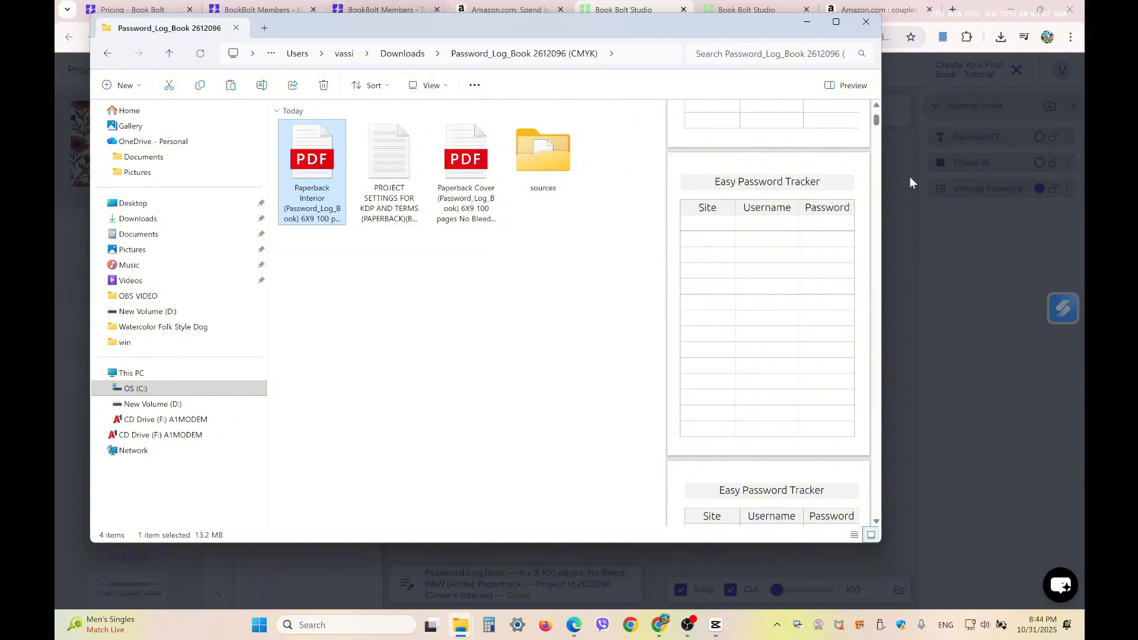
pyautogui.click(807, 23)
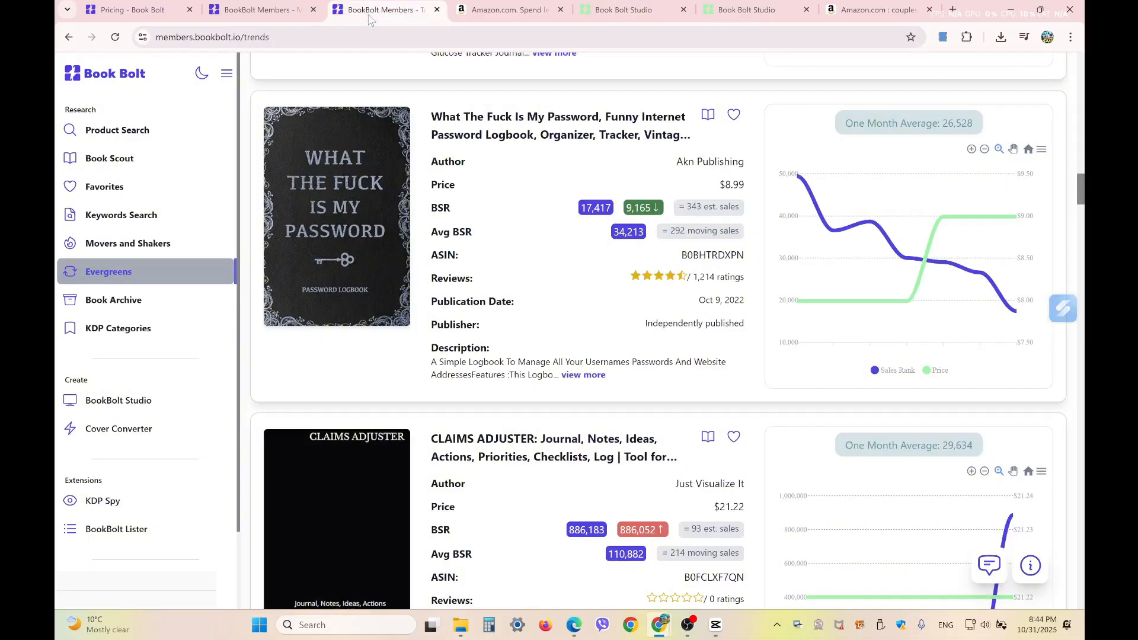
# - Switch to the Book Bolt Evergreens trends tab and scroll past the password logbook listing
pyautogui.click(383, 10)
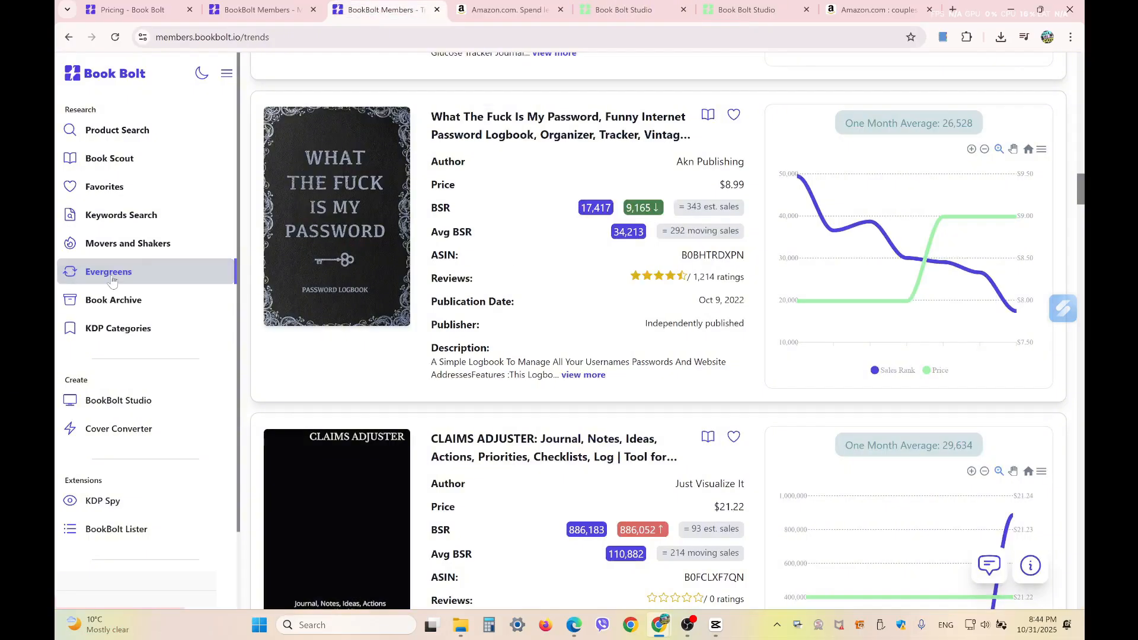
pyautogui.scroll(-7, 580, 360)
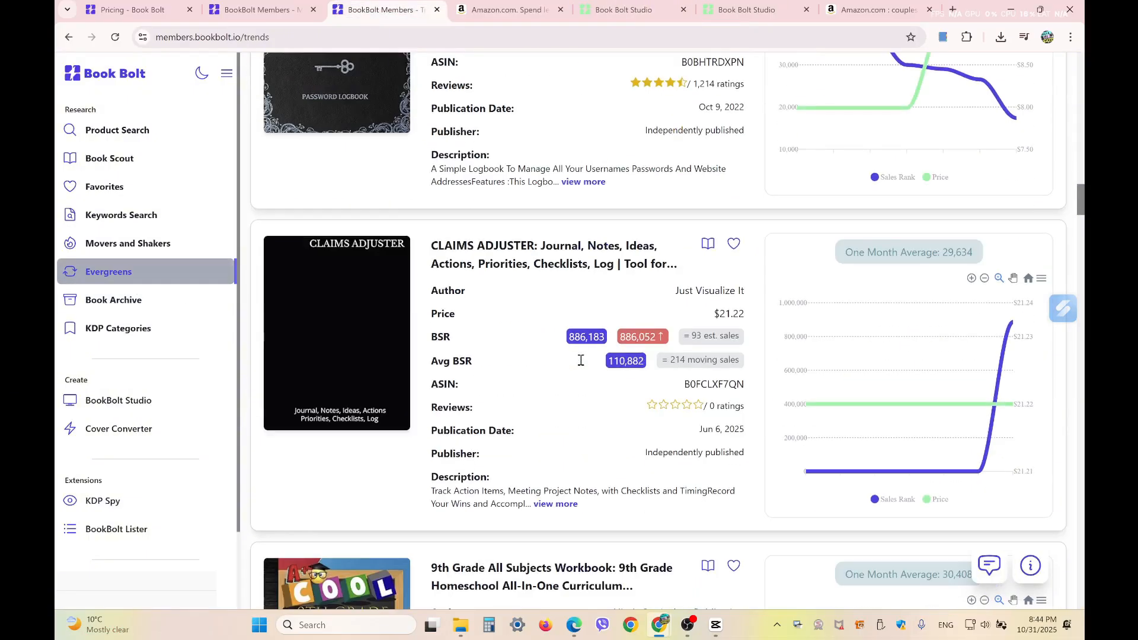